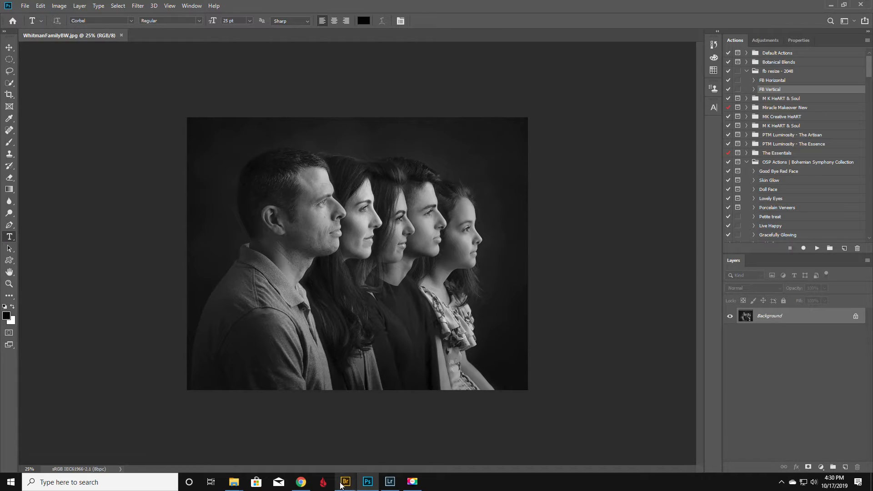
Switch to Bridge and select the five raw profile portraits numbered 0004, 0006, 0009, 0011 and 0013.
mouse_move(344, 485)
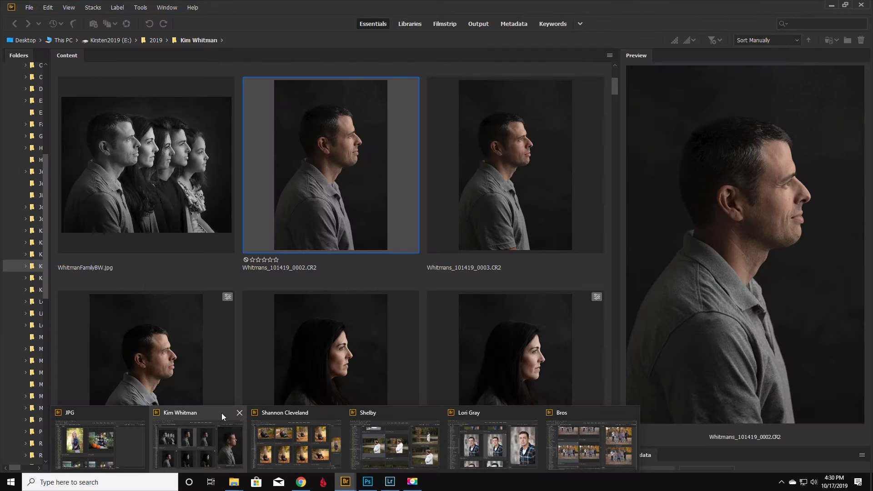
click(211, 412)
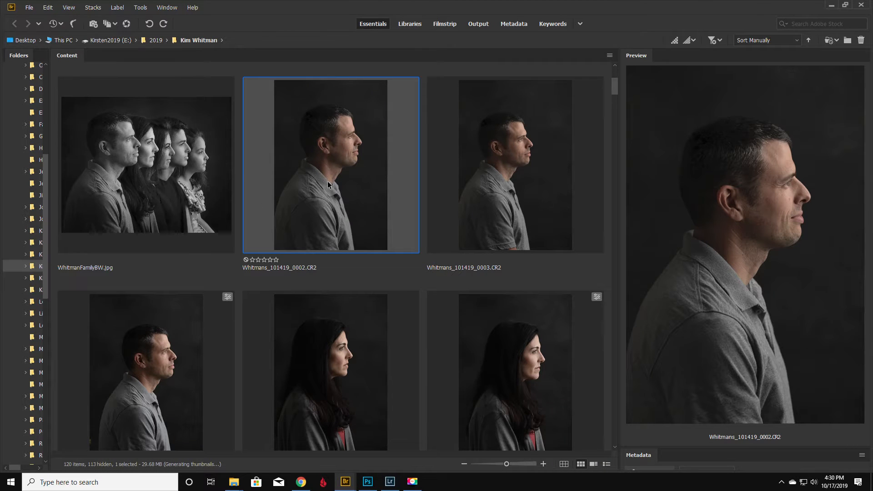
click(154, 352)
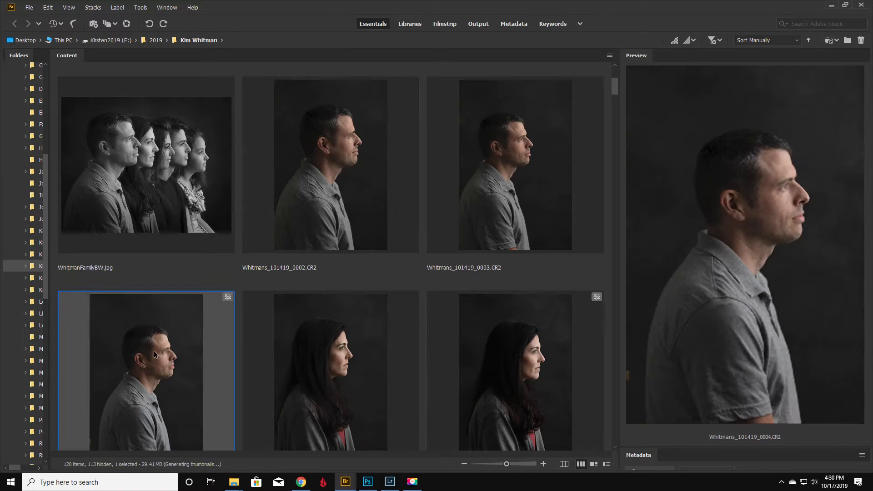
ctrl+click(496, 359)
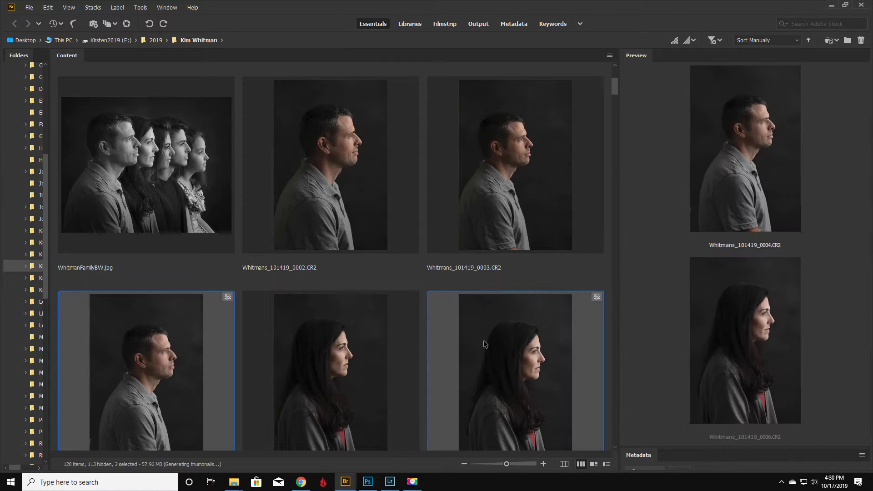
scroll(484, 340, down, 2)
ctrl+click(513, 352)
scroll(505, 347, down, 2)
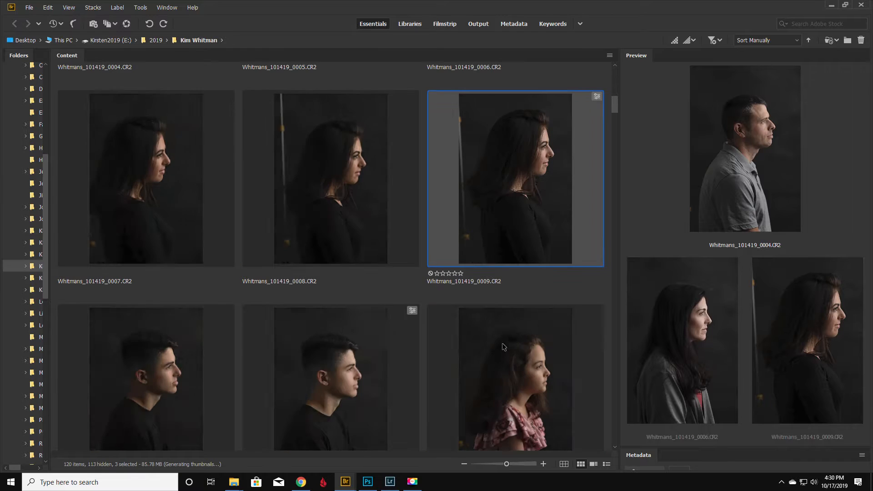
ctrl+click(337, 357)
scroll(337, 357, down, 2)
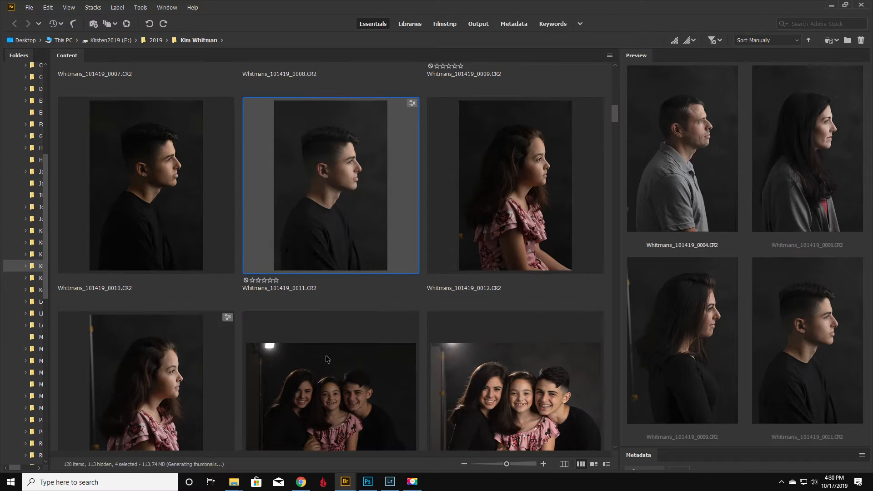
ctrl+click(157, 372)
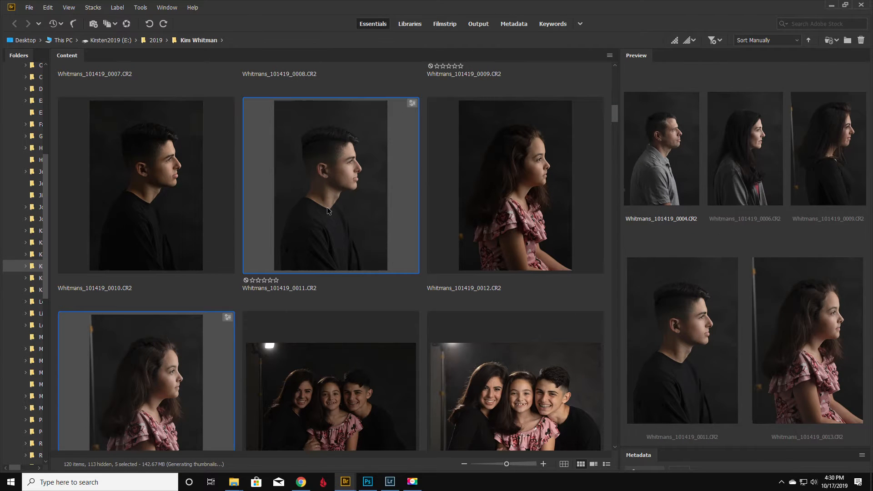
Bring the five raw portraits up in Camera Raw, select all of them in the filmstrip and open them as images in Photoshop.
key(alt+Tab)
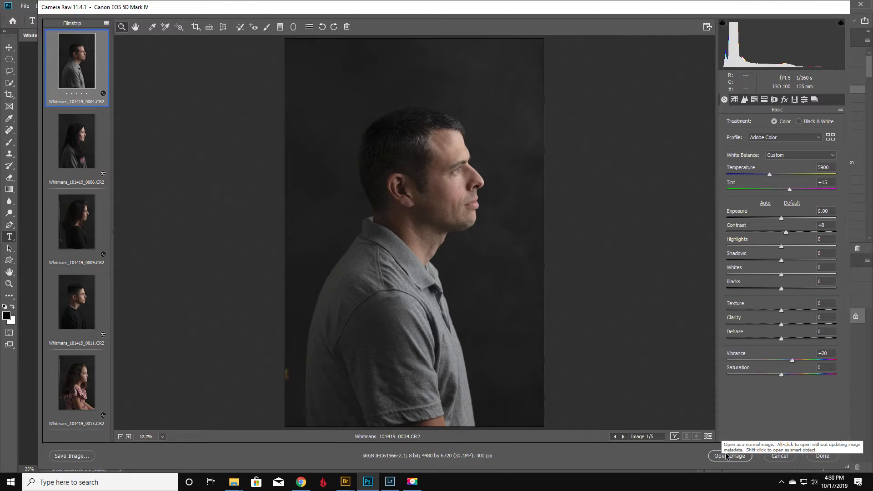
click(106, 24)
click(122, 30)
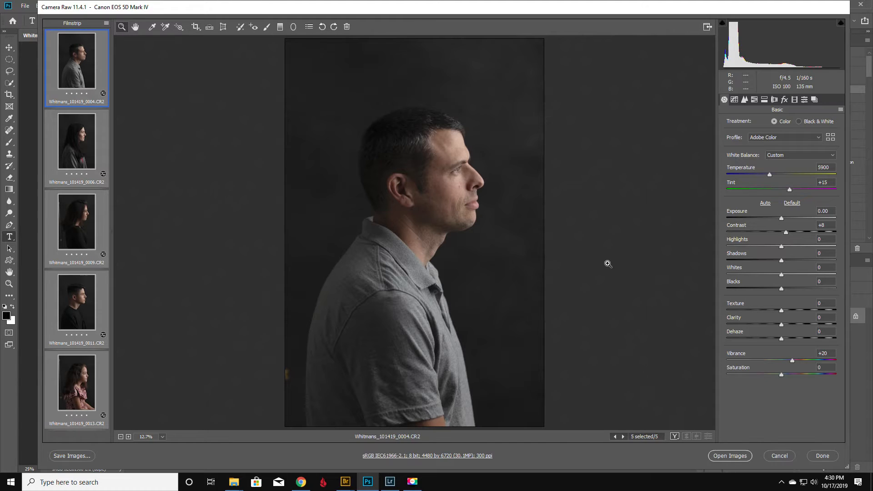
click(724, 456)
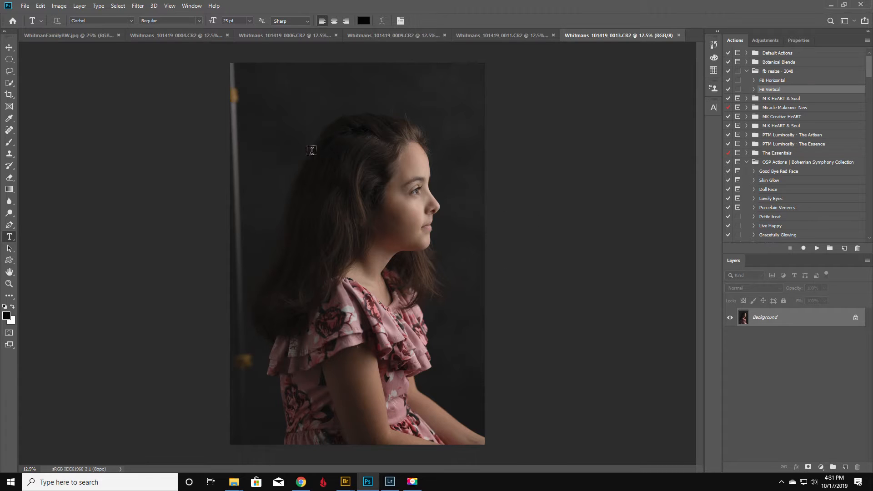
Create a new landscape document of 10 x 8 inches at 300 pixels/inch with a black background.
click(25, 6)
click(30, 18)
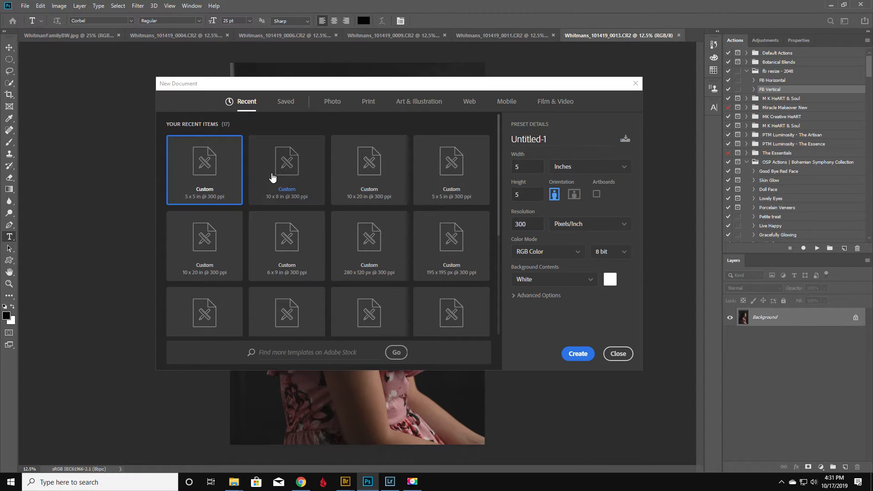
click(279, 174)
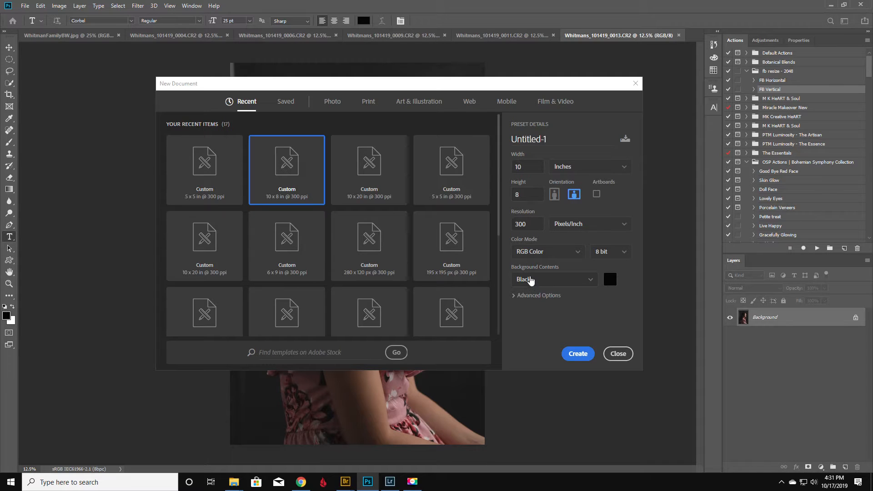
click(578, 353)
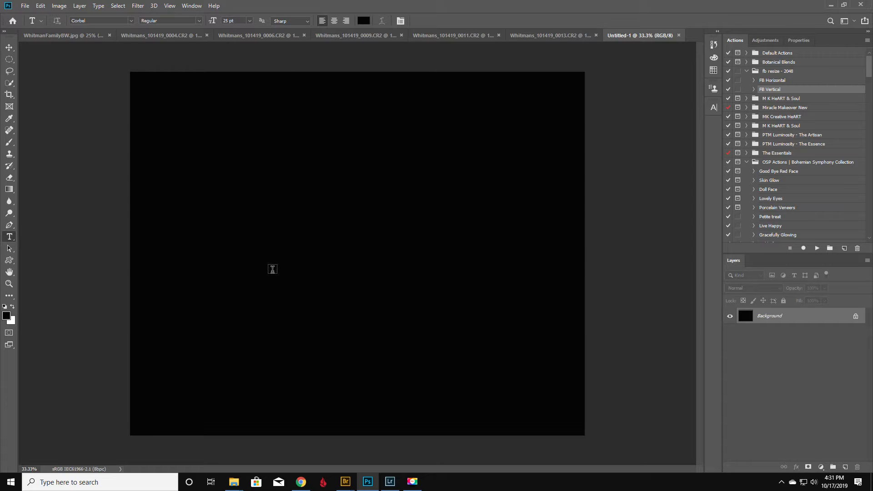
Select the father's portrait in photo 0004 with a rectangular marquee, excluding the strip above his head, and move it into the new document.
click(57, 36)
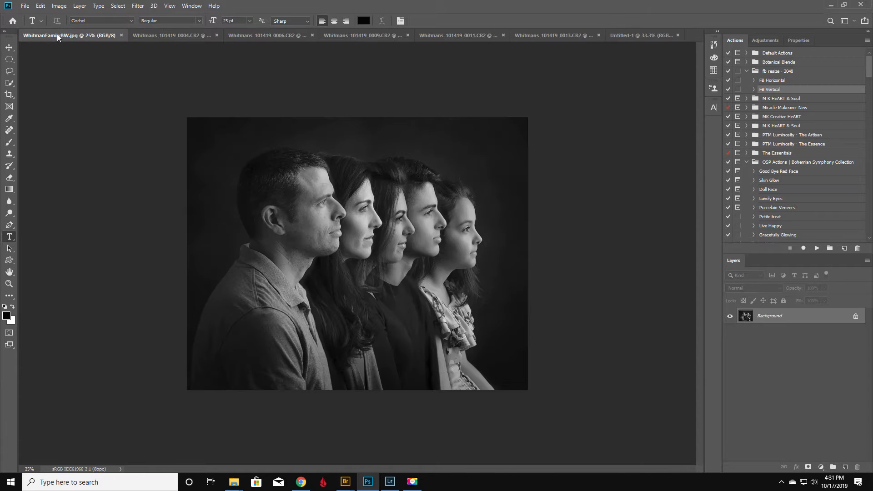
click(151, 35)
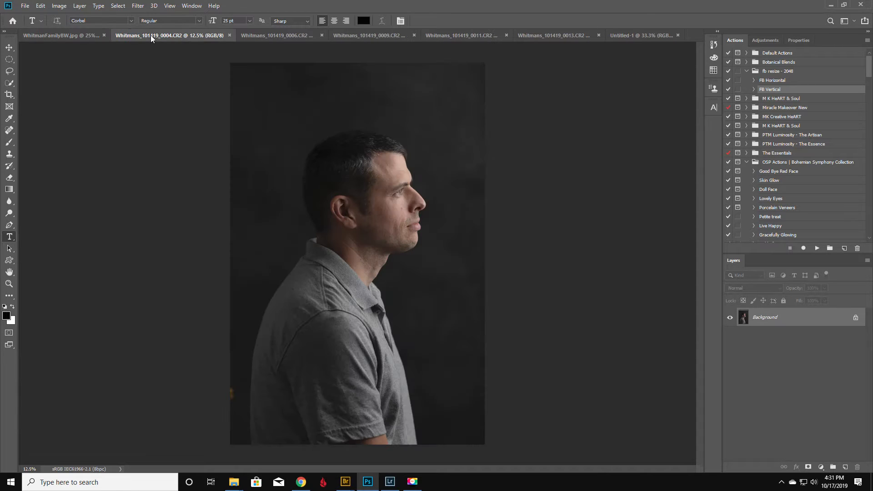
click(8, 62)
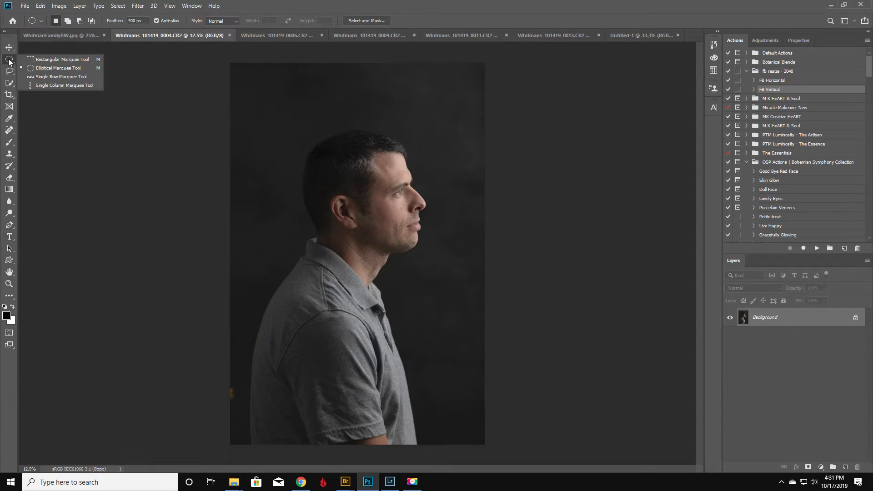
click(58, 59)
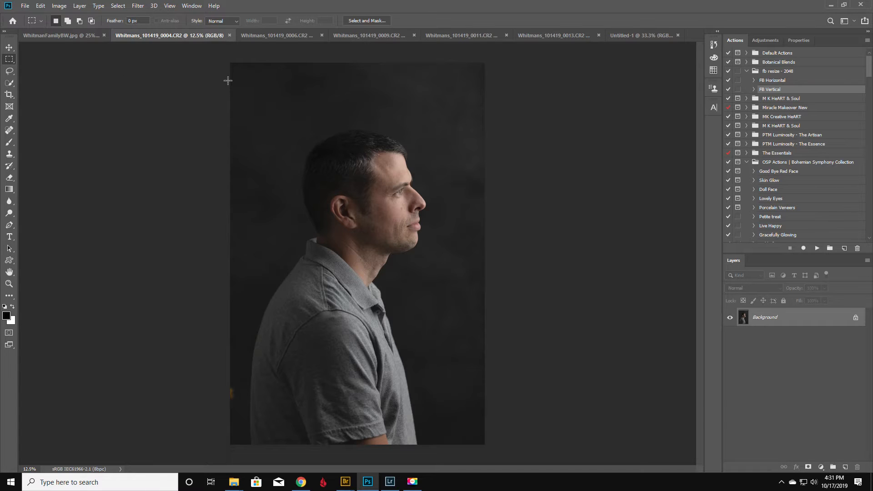
drag(228, 80, 500, 450)
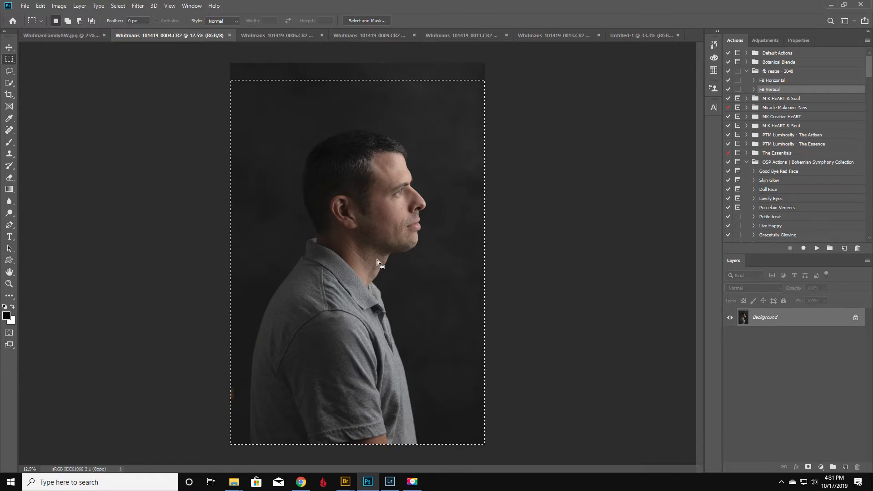
click(9, 48)
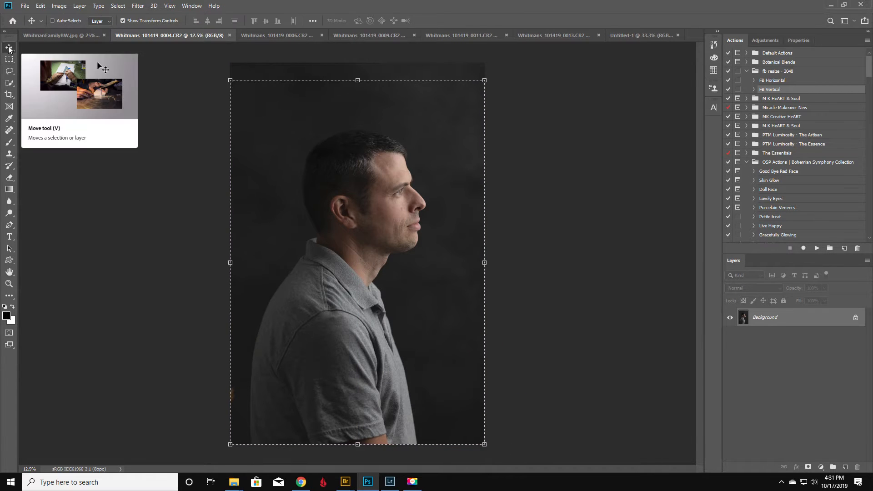
drag(373, 201, 233, 222)
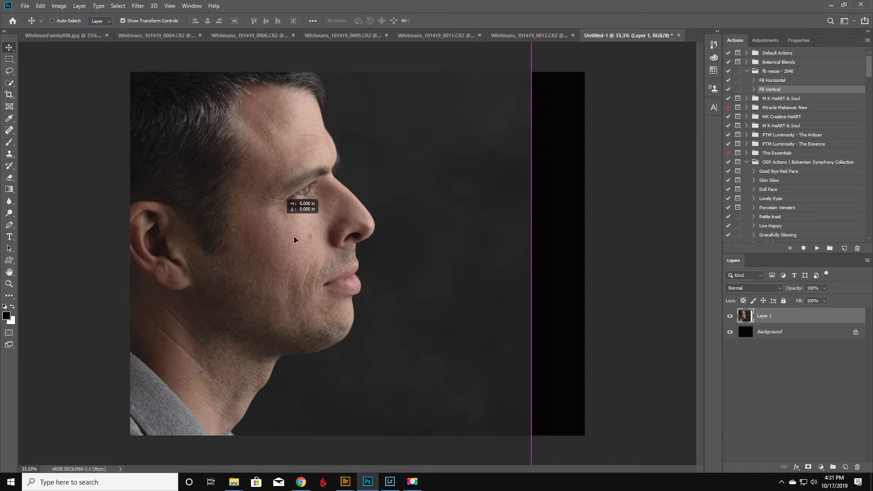
Scale the father's layer to 36% and place it flush with the canvas's lower-left corner.
drag(301, 204, 328, 264)
drag(232, 167, 296, 242)
drag(185, 181, 226, 165)
drag(86, 93, 209, 145)
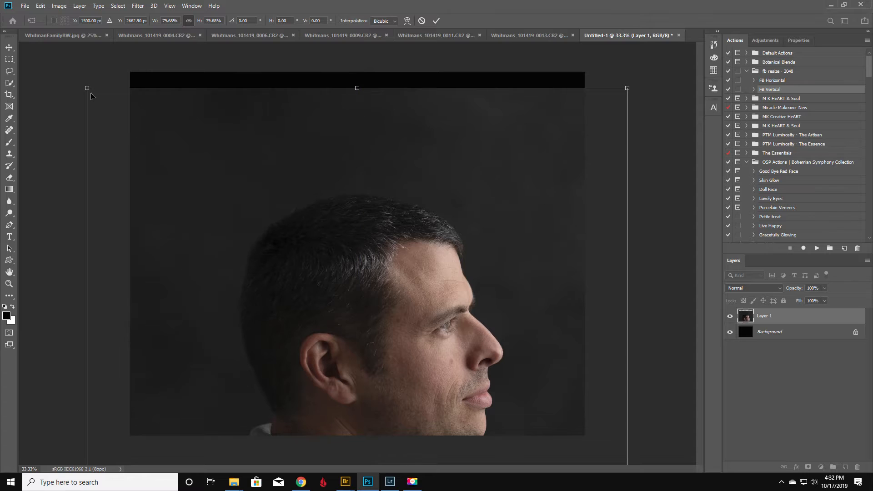
drag(87, 88, 295, 329)
drag(355, 377, 193, 81)
drag(116, 79, 245, 257)
drag(341, 341, 248, 190)
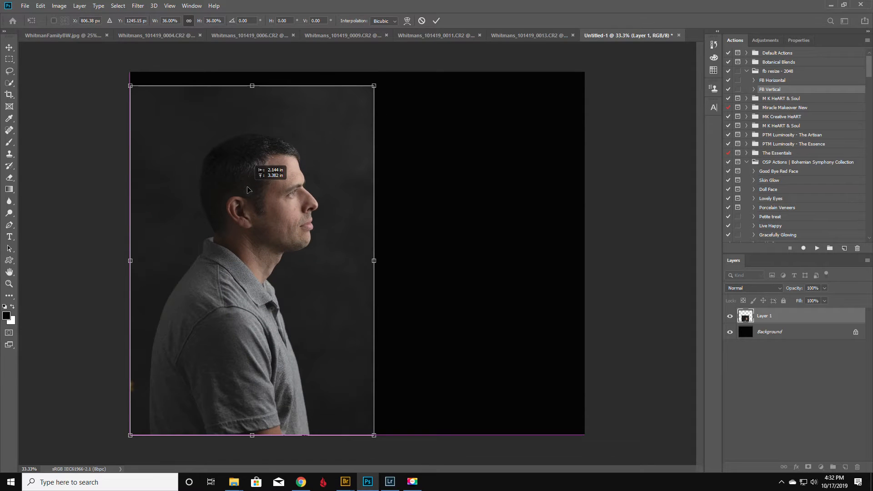
key(Return)
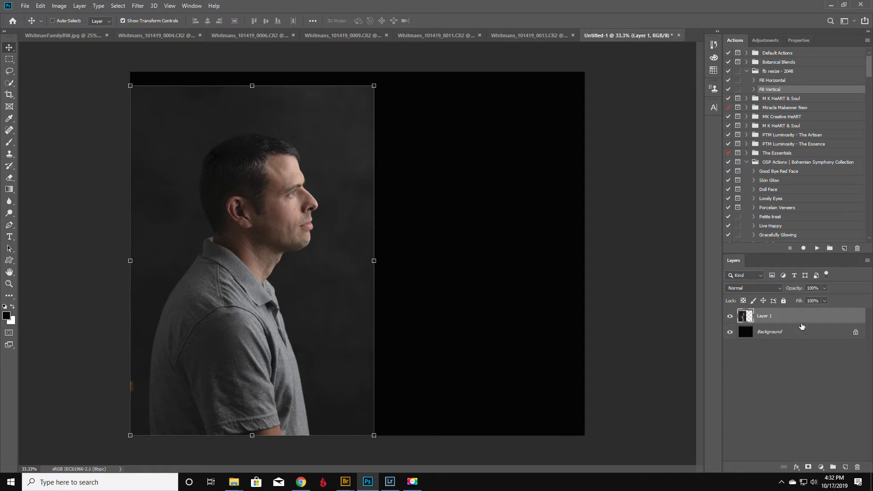
Rename the father's layer as Dad.
double_click(767, 317)
text(Dad)
key(Return)
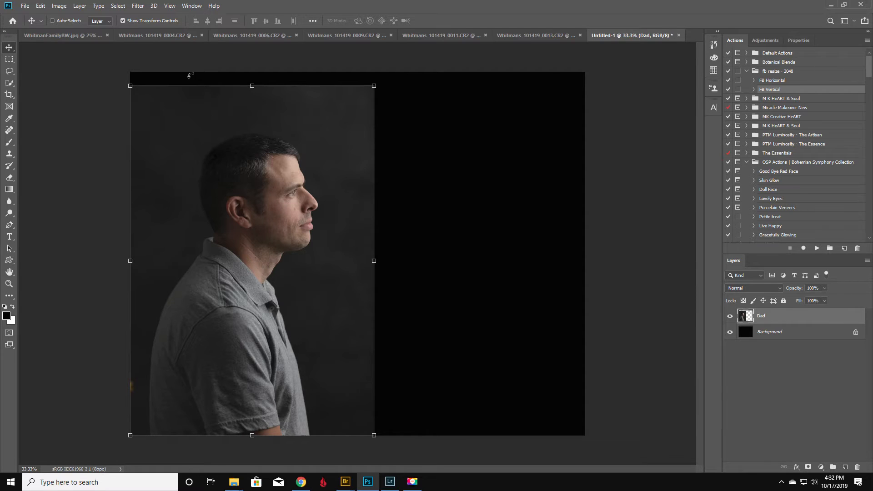
Select the mother's portrait in photo 0006 with a rectangular marquee below the uppermost backdrop strip and move it into the composite document.
click(247, 35)
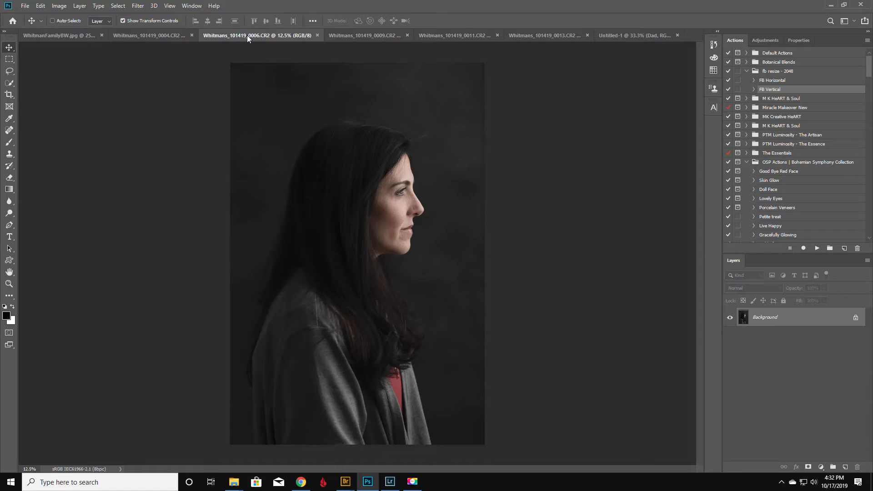
click(10, 60)
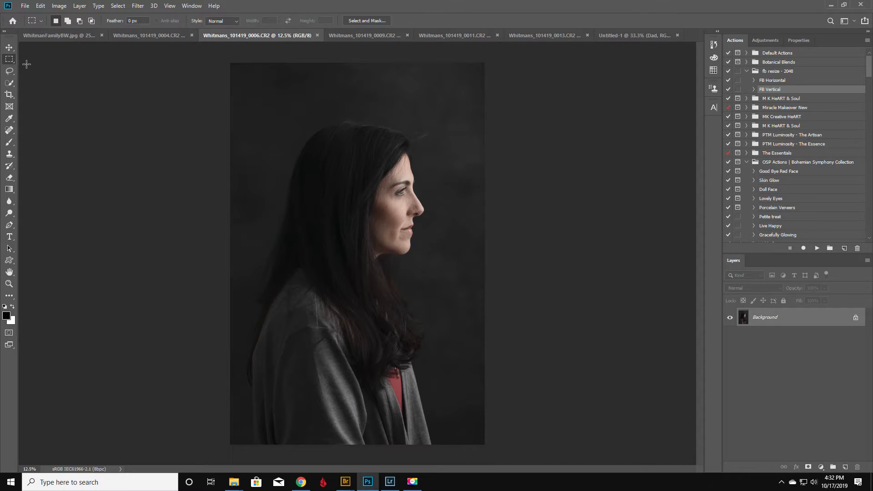
drag(231, 92, 477, 432)
drag(494, 449, 494, 449)
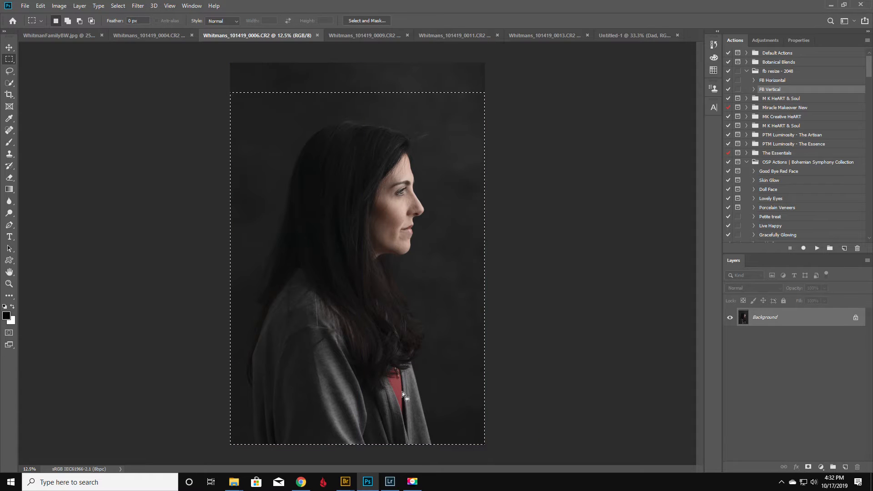
click(8, 48)
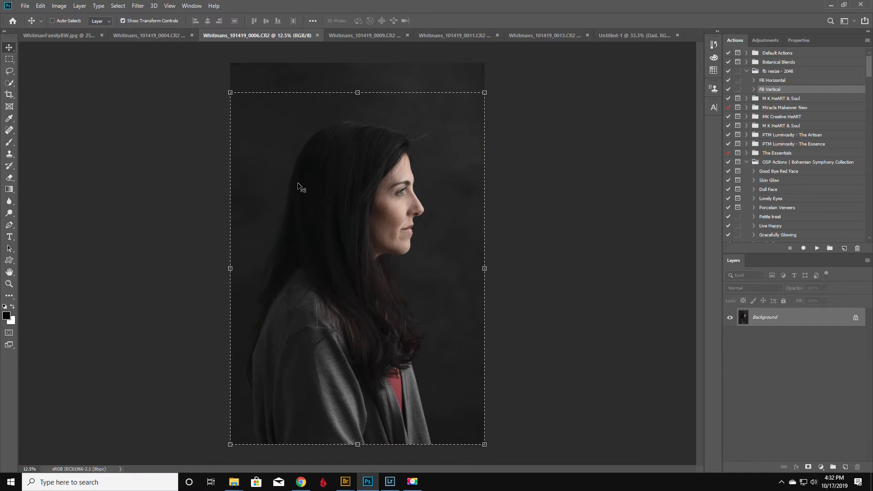
drag(337, 184, 384, 253)
Scale the mother's layer down to roughly the father's size and set it overlapping him along the canvas's lower edge.
drag(172, 123, 386, 330)
drag(502, 409, 348, 132)
drag(195, 106, 421, 339)
drag(496, 403, 337, 124)
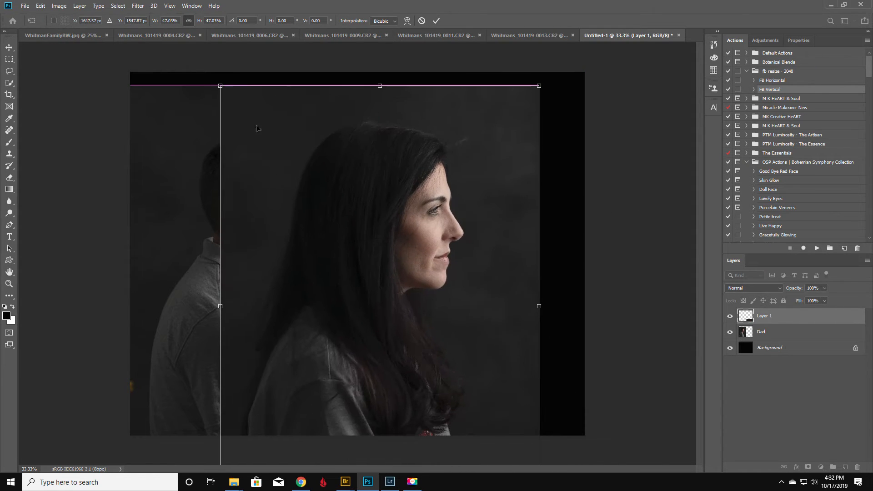
drag(221, 86, 315, 185)
drag(405, 323, 347, 234)
key(Return)
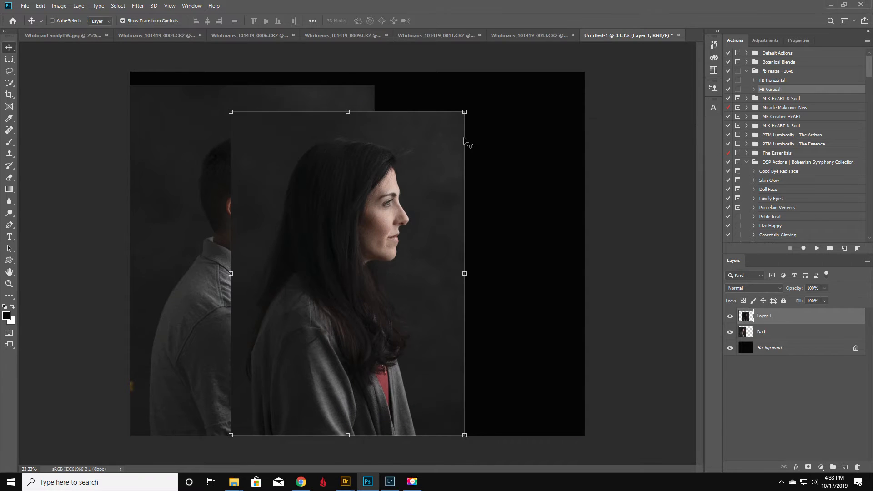
Lower the mother's layer opacity to 47%, then shrink and shift it so her face sits just ahead of the father's profile.
drag(789, 292, 764, 297)
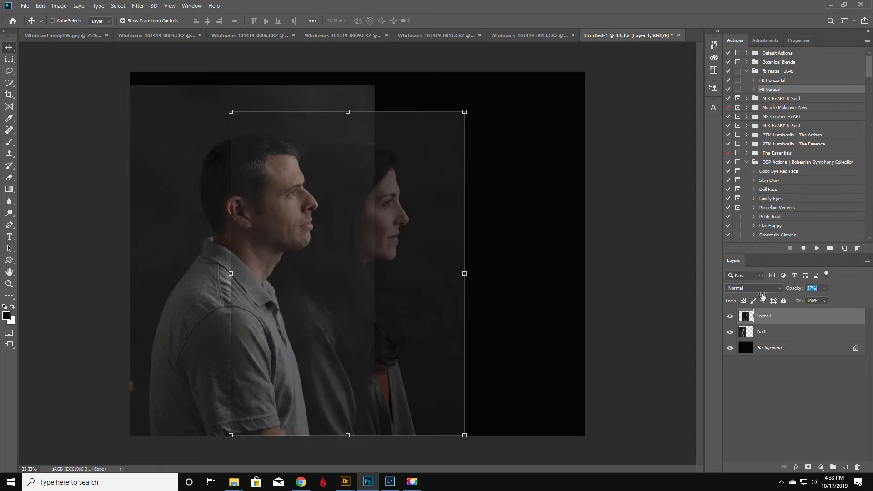
drag(322, 251, 287, 250)
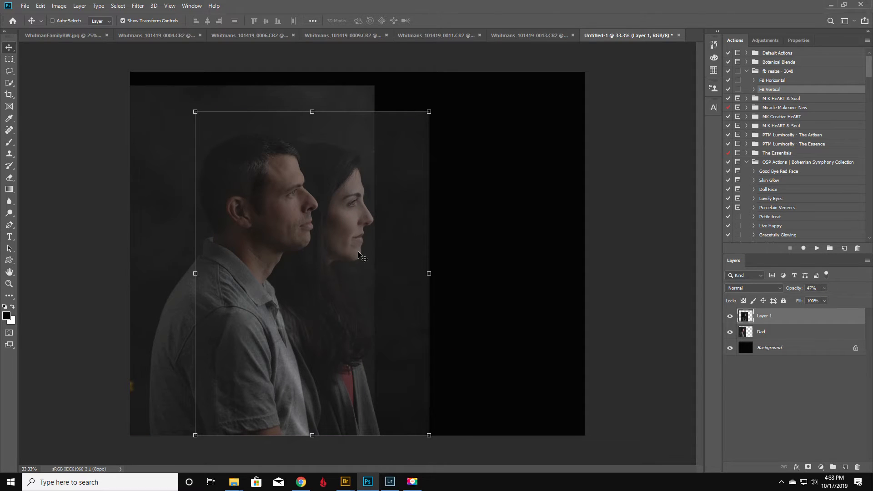
drag(195, 112, 211, 132)
mouse_move(286, 272)
mouse_down()
mouse_move(292, 260)
mouse_move(279, 266)
mouse_up()
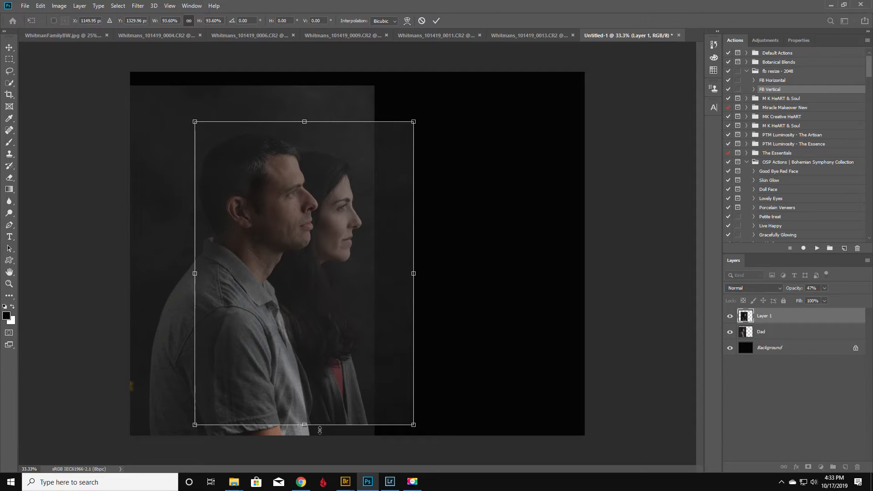
drag(413, 426, 420, 435)
drag(311, 378, 302, 380)
key(Return)
Restore the mother's layer opacity to 100% and rename the layer as Mom.
drag(793, 290, 869, 289)
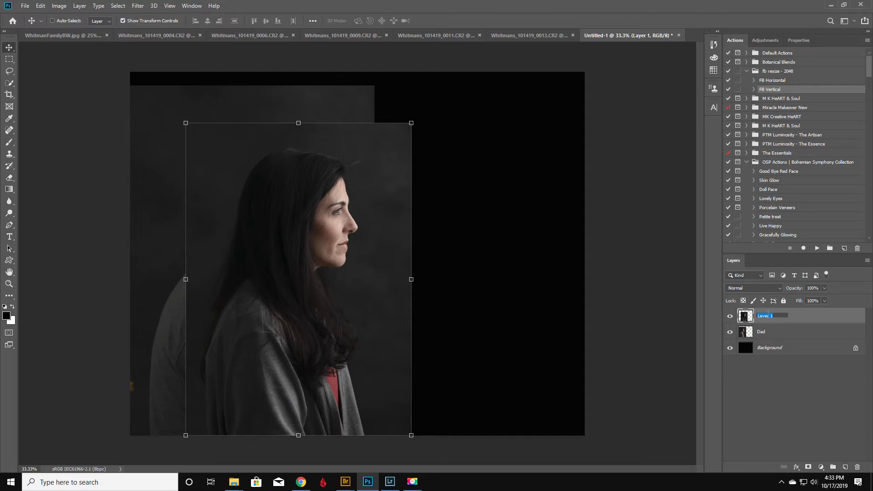
key(Return)
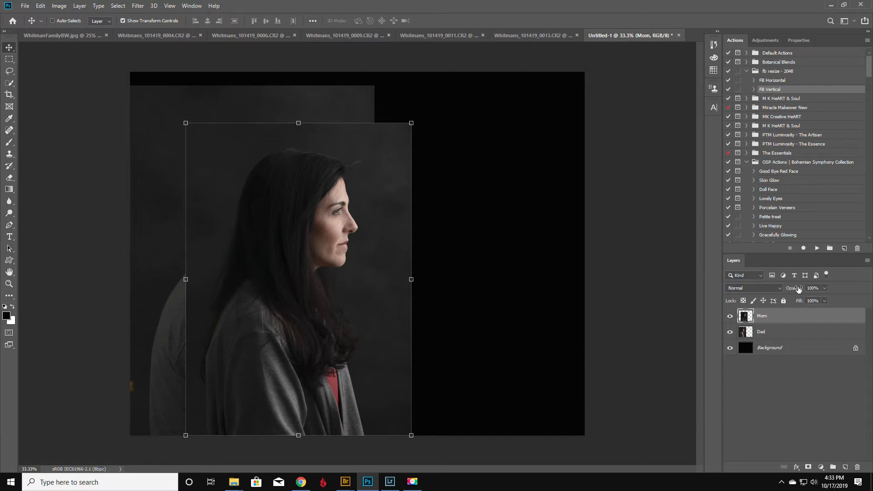
Lower the Mom layer's opacity to 50% and add a layer mask to it.
drag(799, 289, 778, 296)
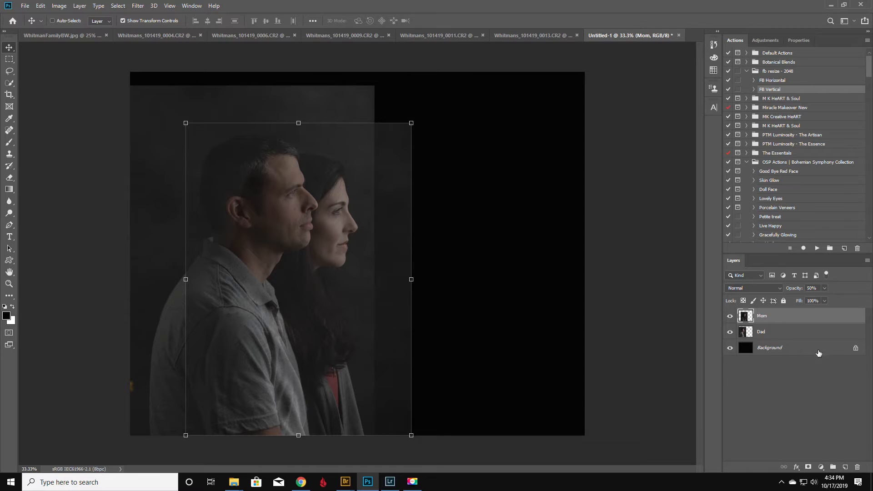
click(809, 468)
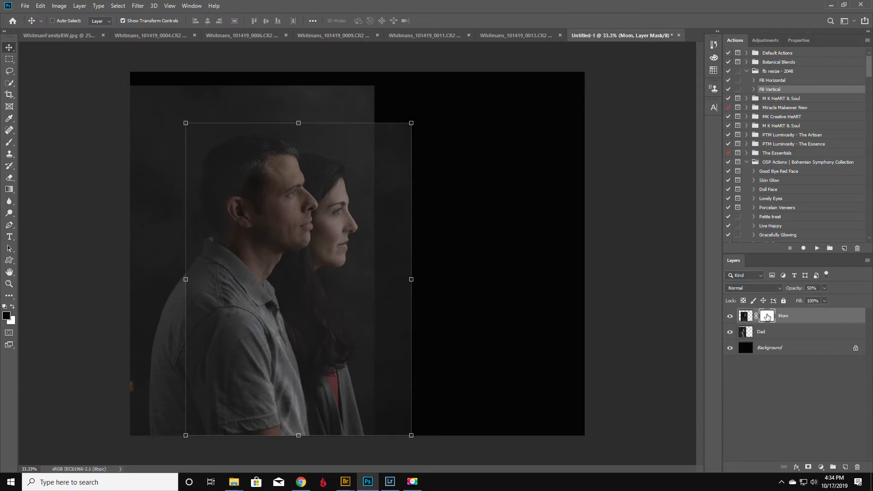
Paint black on the Mom layer's mask over the father's head, back and arm with a 600 px brush.
click(10, 144)
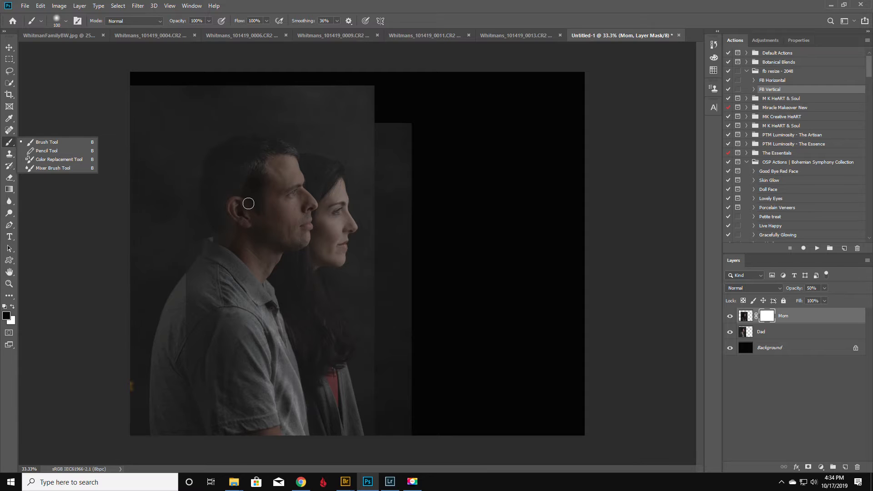
key(bracketright)
key(bracketright)
key(bracketright)
key(bracketright)
key(bracketright)
key(bracketright)
key(bracketright)
key(bracketright)
key(bracketright)
key(bracketright)
key(bracketright)
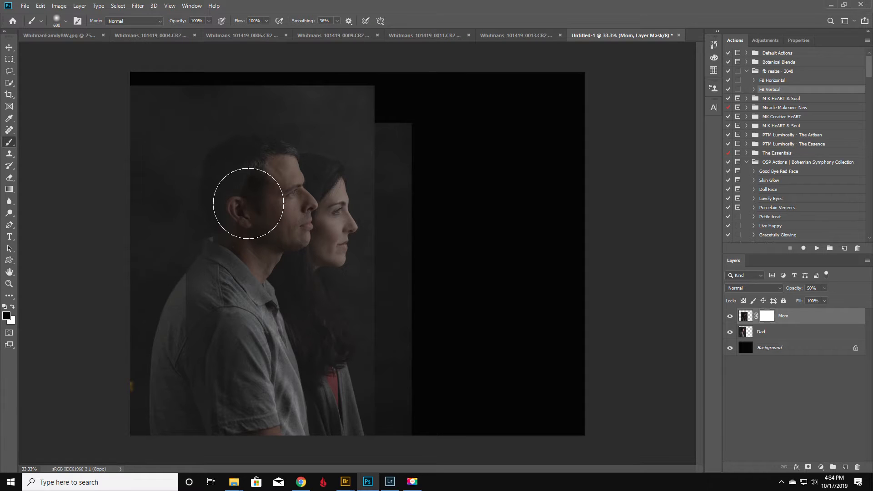
mouse_move(232, 140)
mouse_down()
mouse_move(230, 275)
mouse_move(198, 435)
mouse_move(194, 308)
mouse_move(185, 390)
mouse_up()
mouse_move(139, 371)
mouse_down()
mouse_move(137, 399)
mouse_move(176, 427)
mouse_move(218, 420)
mouse_move(225, 189)
mouse_move(240, 95)
mouse_move(227, 162)
mouse_move(206, 117)
mouse_move(170, 168)
mouse_move(148, 132)
mouse_move(164, 247)
mouse_move(190, 204)
mouse_move(111, 244)
mouse_move(115, 322)
mouse_move(193, 160)
mouse_move(166, 96)
mouse_move(259, 76)
mouse_move(226, 151)
mouse_move(201, 326)
mouse_move(220, 409)
mouse_move(254, 438)
mouse_move(203, 425)
mouse_move(106, 436)
mouse_move(168, 415)
mouse_up()
Mask the Mom layer along the edge of the father's shirt, neck, face and hair with a 150 px black brush.
key(bracketleft)
key(bracketleft)
key(bracketleft)
key(bracketleft)
key(bracketleft)
key(bracketleft)
key(bracketleft)
key(bracketleft)
key(bracketleft)
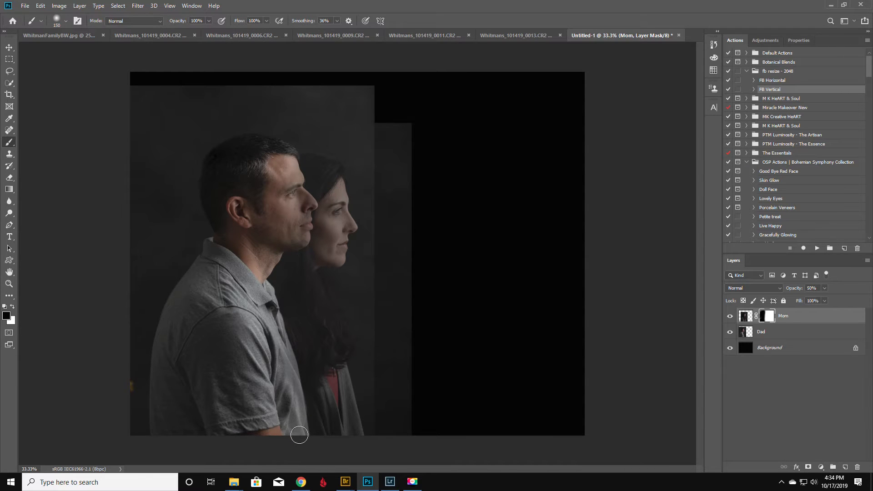
mouse_move(301, 435)
mouse_down()
mouse_move(260, 275)
mouse_move(276, 246)
mouse_move(302, 238)
mouse_move(303, 204)
mouse_move(312, 203)
mouse_move(292, 155)
mouse_move(274, 140)
mouse_move(230, 146)
mouse_up()
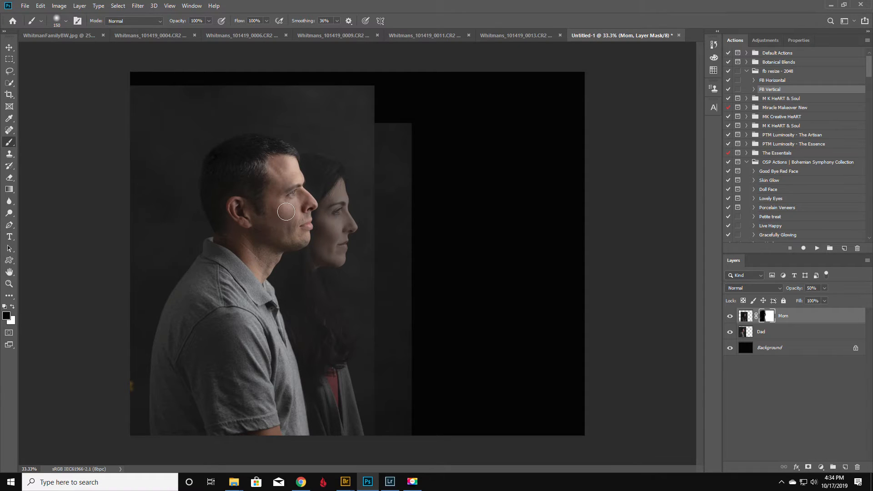
Enlarge the brush to 300 px and restore the Mom layer's opacity to 100%.
key(bracketright)
key(bracketright)
key(bracketright)
key(bracketright)
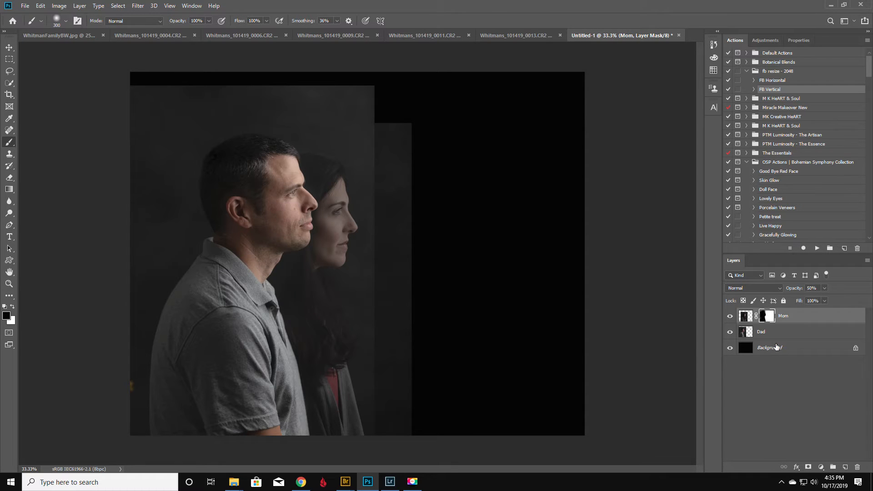
drag(793, 290, 846, 292)
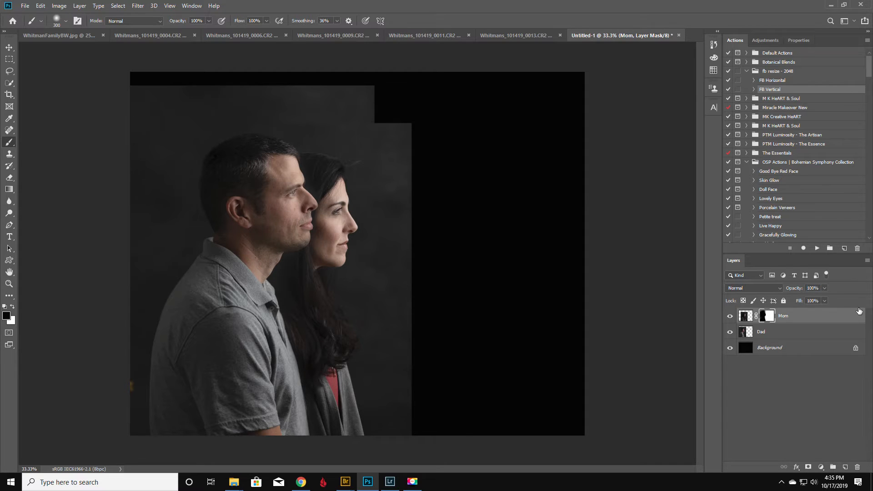
Bring back the mother's hair below the father's chin on the Mom mask, using a white brush of 70 to 100 px.
click(10, 284)
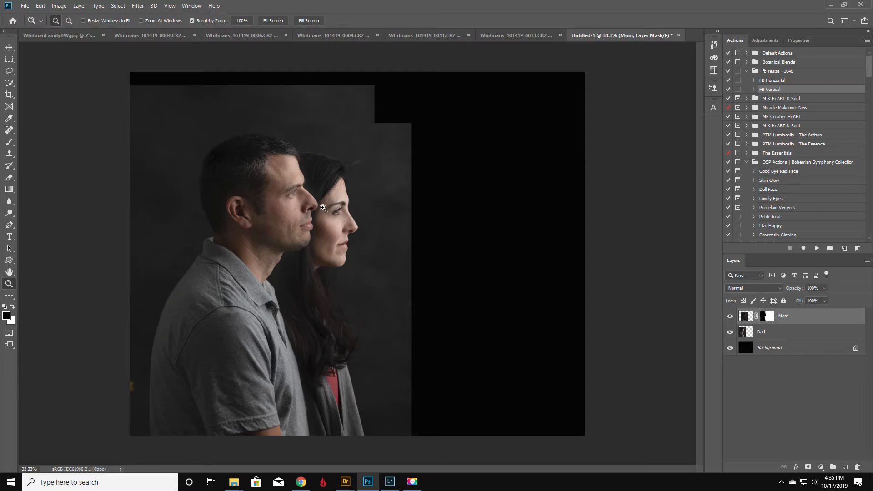
click(323, 208)
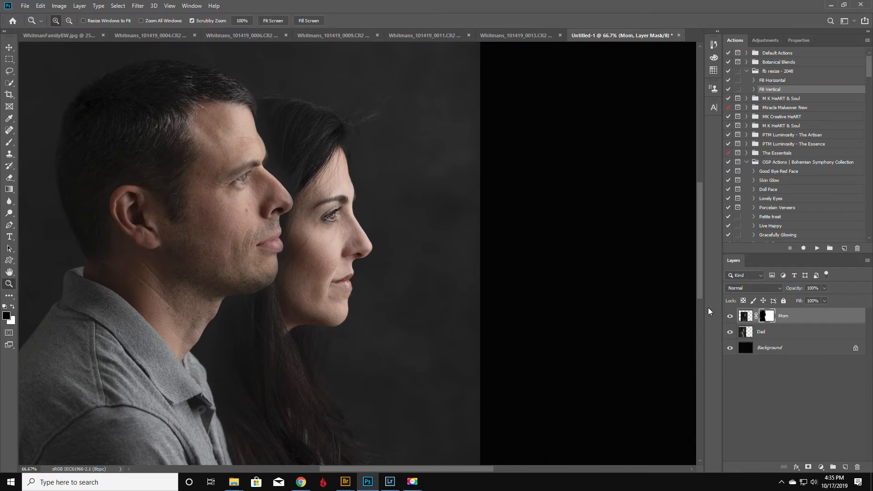
click(8, 143)
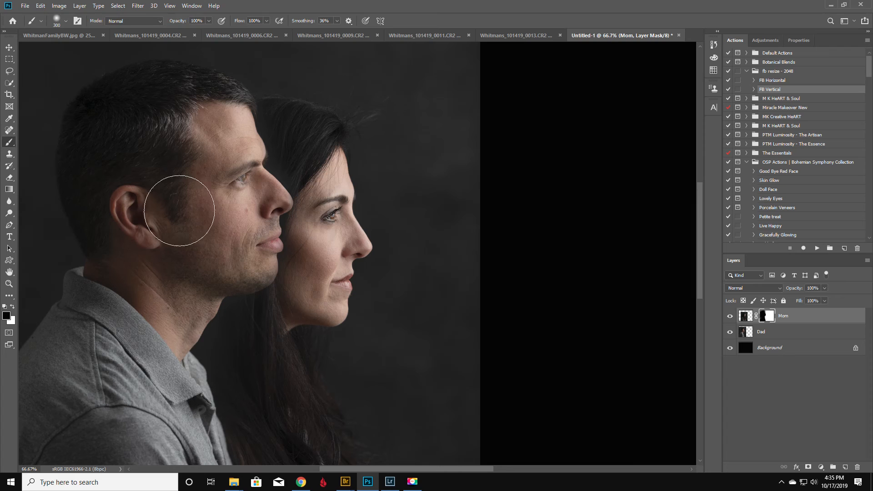
key(bracketleft)
key(bracketleft)
key(bracketleft)
key(bracketleft)
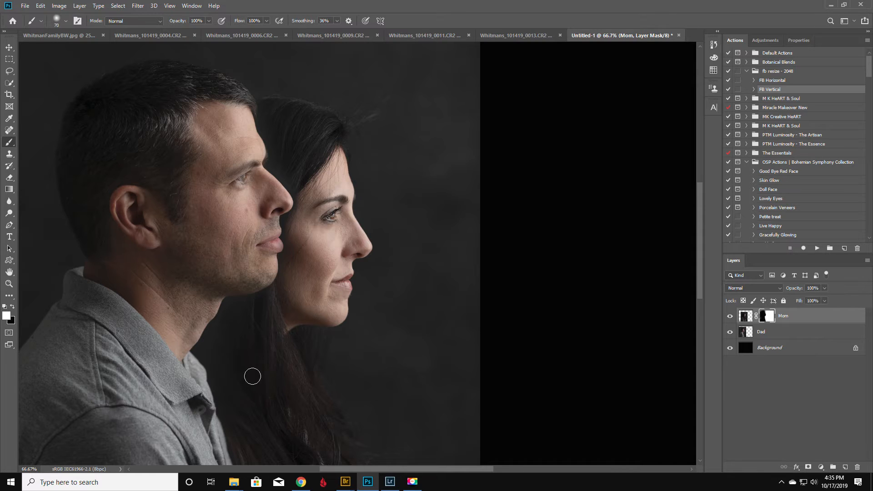
key(bracketright)
key(bracketright)
key(bracketright)
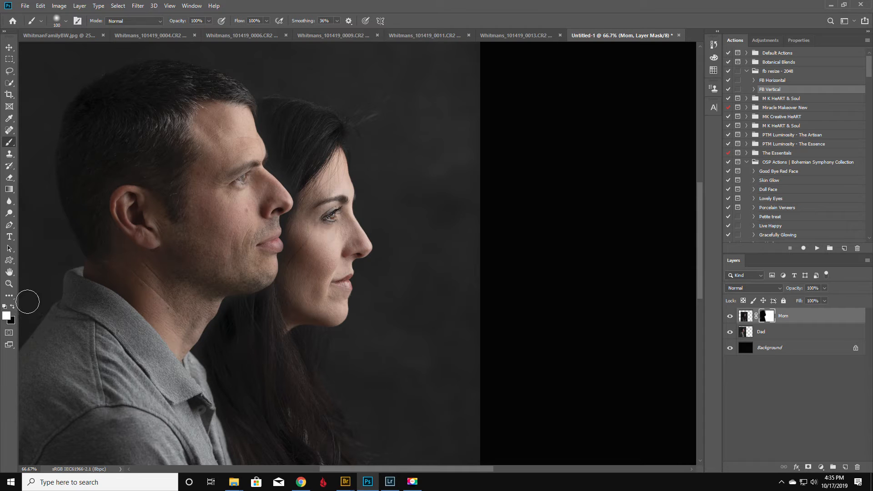
Touch up the Mom mask in the mother's hair along the father's forehead and profile with a white 60 px brush.
click(9, 284)
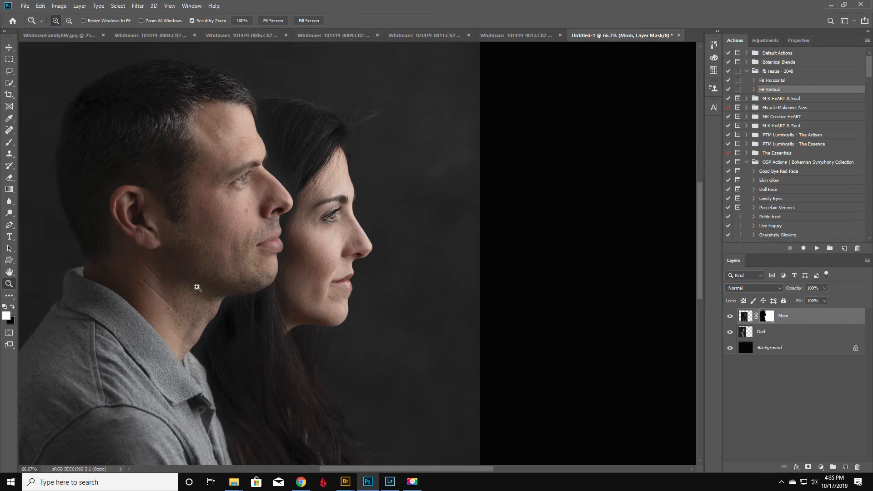
click(9, 143)
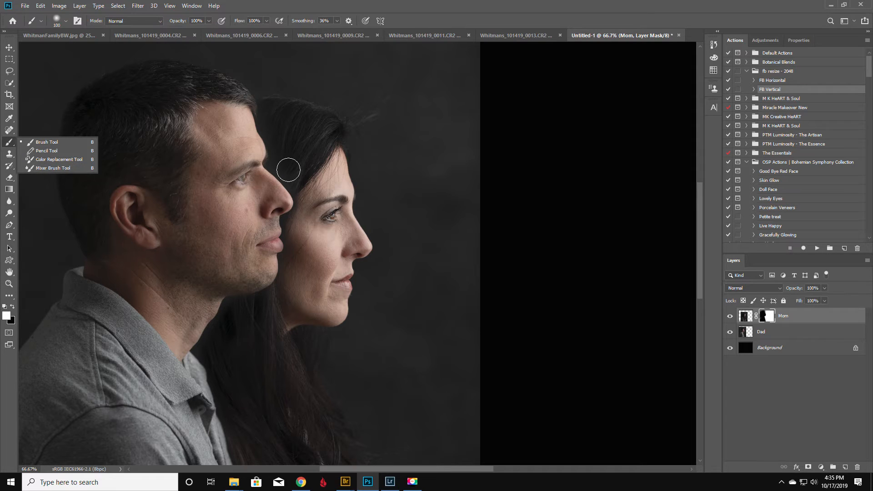
key(bracketleft)
key(bracketleft)
key(bracketleft)
key(bracketleft)
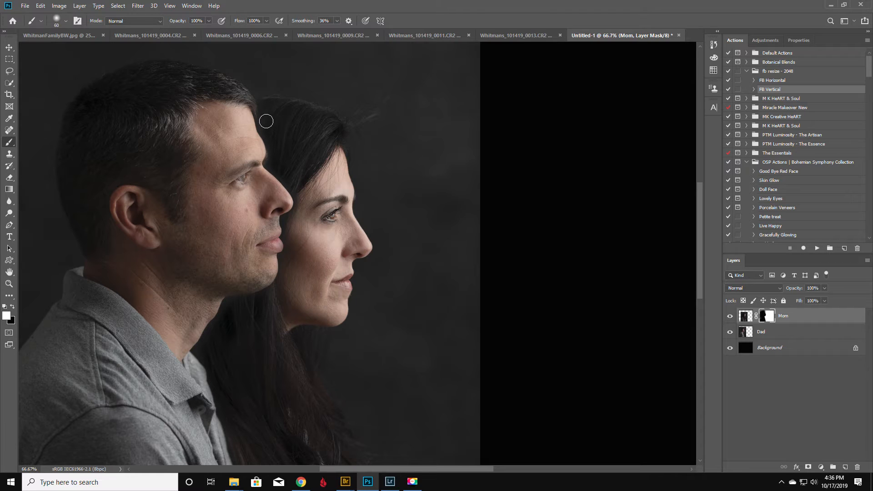
click(9, 284)
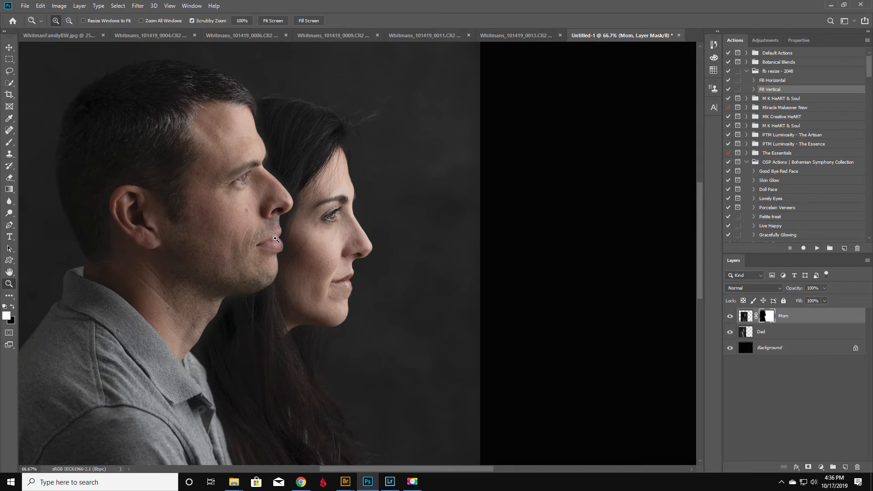
alt+click(340, 238)
alt+click(340, 248)
alt+click(339, 275)
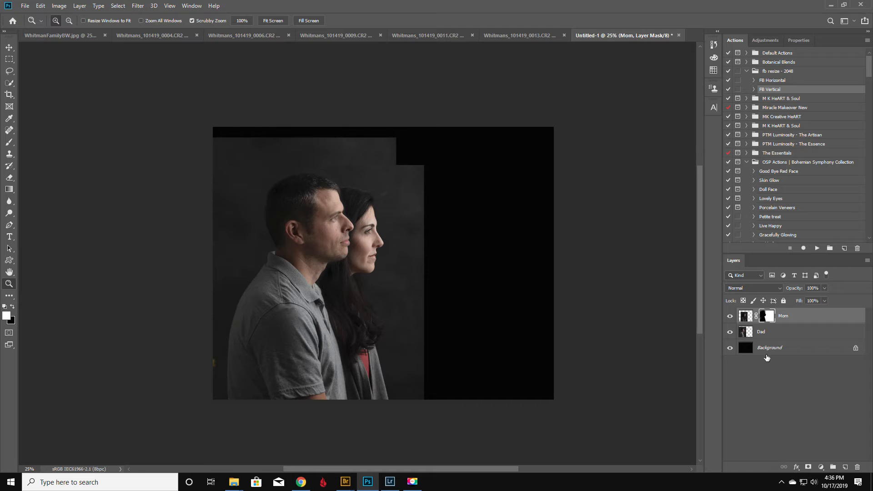
Marquee-select the whole portrait in photo 0009 and move it into the composite directly above the Background layer.
click(778, 348)
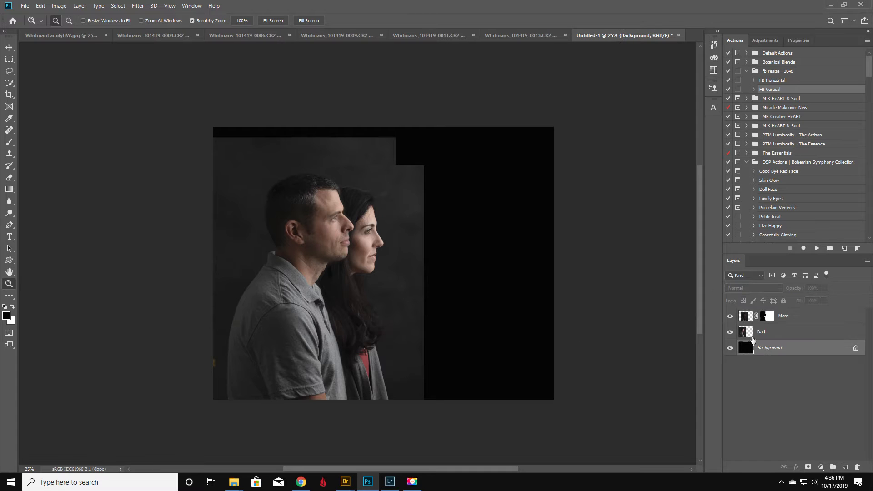
click(329, 34)
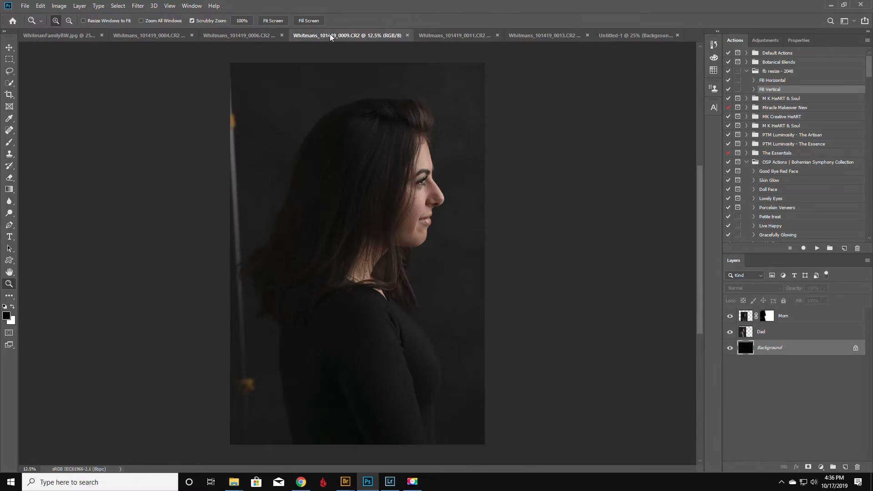
click(8, 59)
drag(229, 60, 514, 448)
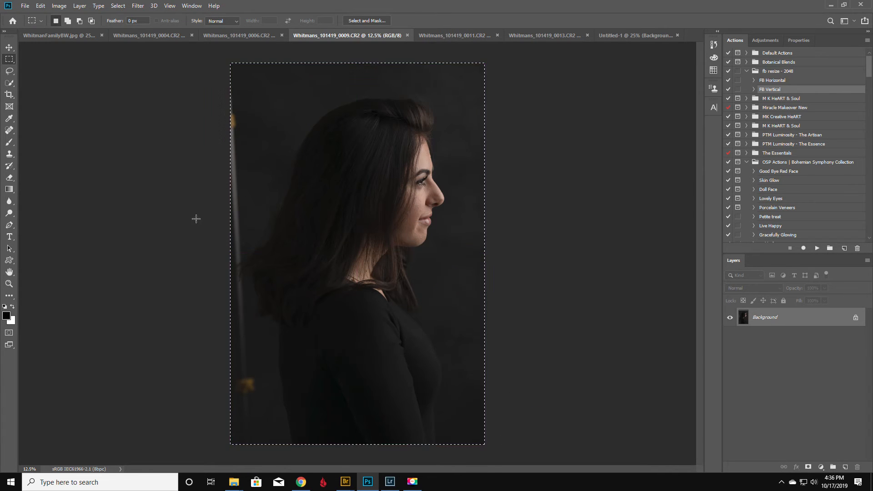
click(9, 47)
drag(311, 156, 433, 190)
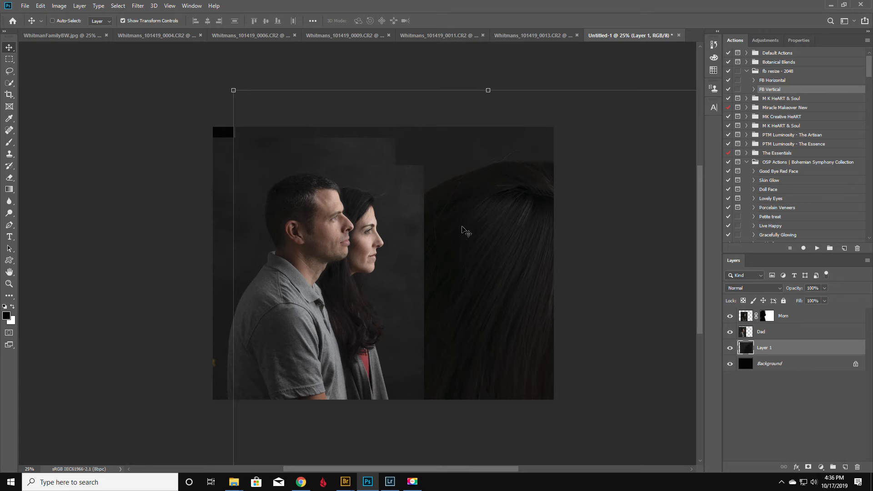
Scale the daughter's portrait down to about 28% and place it ahead of the mother near the canvas's lower edge.
drag(234, 91, 401, 277)
drag(438, 311, 382, 146)
drag(299, 125, 357, 216)
drag(458, 319, 423, 282)
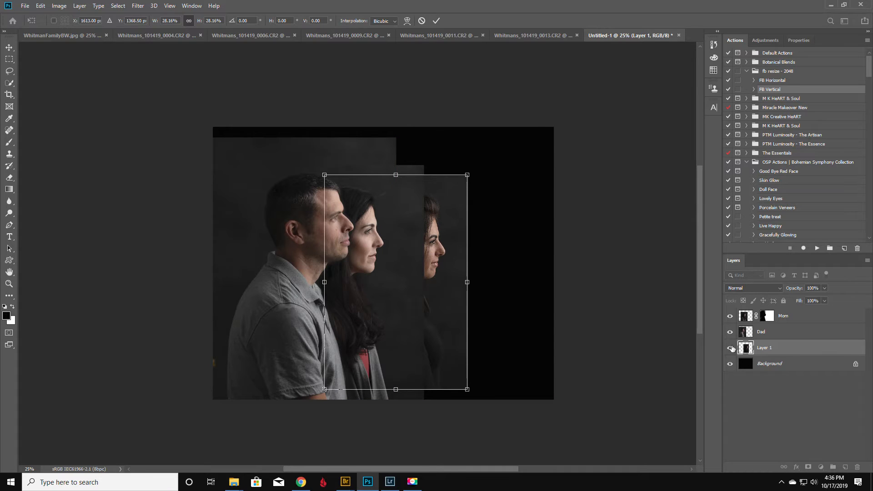
key(Return)
Move the daughter's layer to the top of the layer stack and rename it as Oldest Daughter.
drag(794, 344, 794, 316)
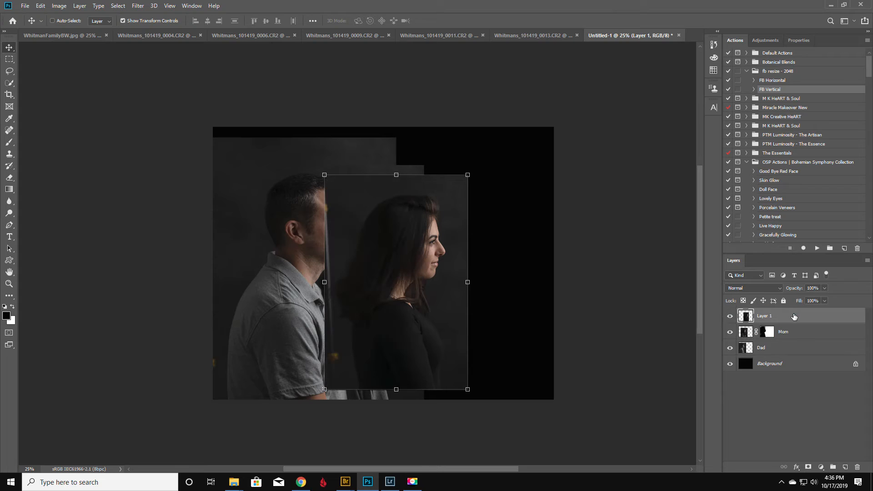
double_click(764, 316)
key(Return)
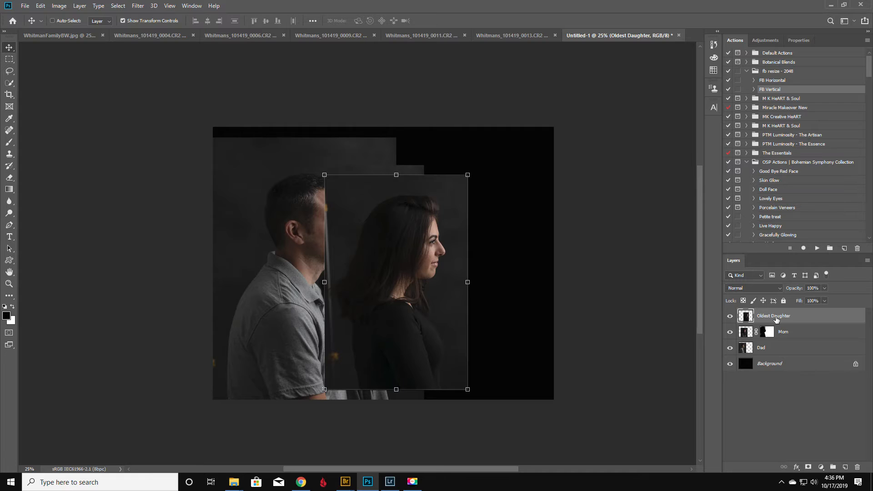
Enlarge the Oldest Daughter layer to about 104.6% so it meets the canvas's lower edge, and lower its opacity to 58%.
drag(468, 390, 474, 399)
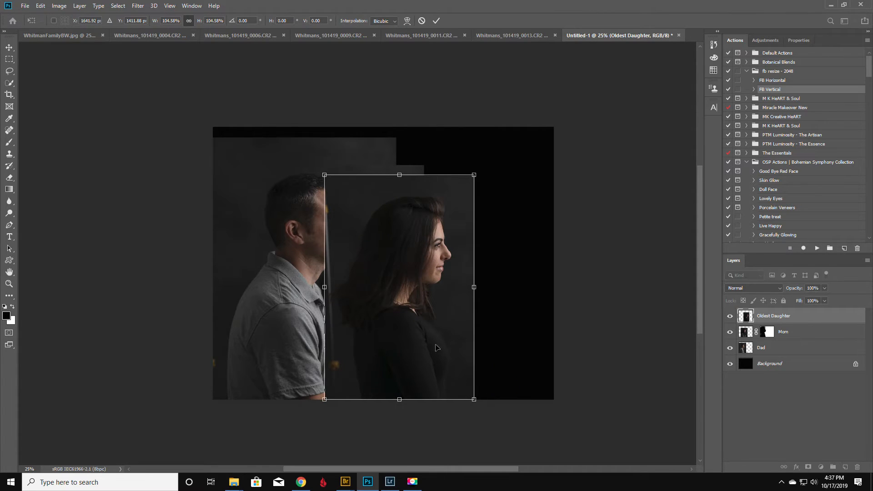
key(Return)
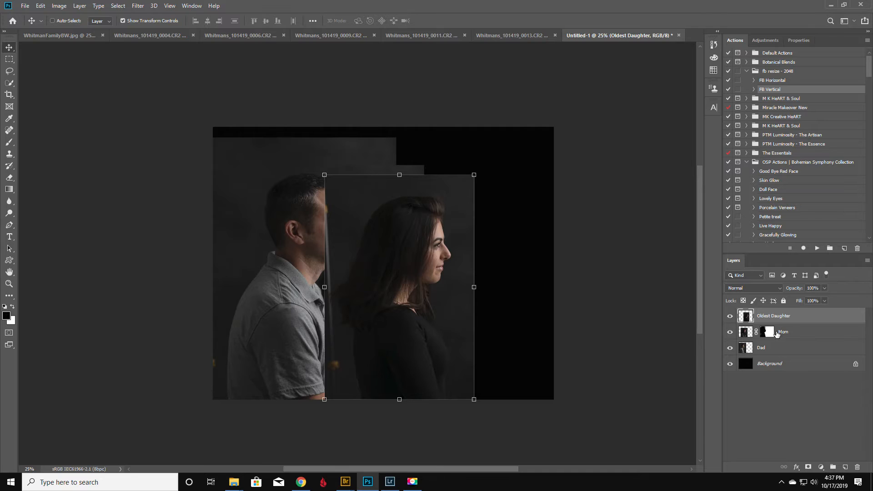
drag(795, 289, 777, 290)
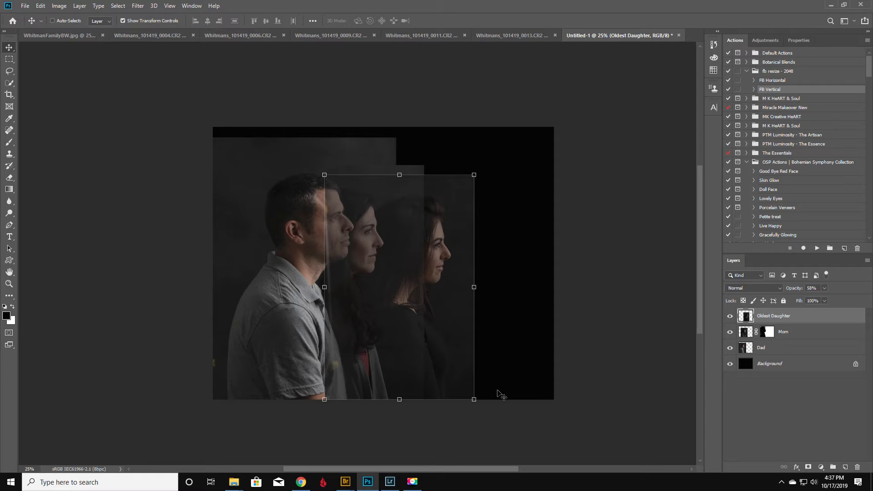
Shift the Oldest Daughter layer so her face sits just ahead of the mother's profile, and shrink it slightly.
drag(428, 332, 389, 332)
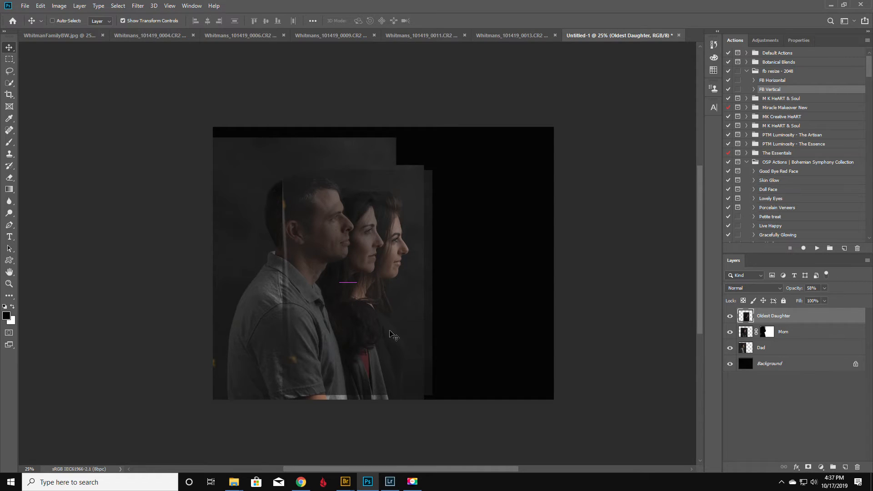
drag(283, 170, 285, 174)
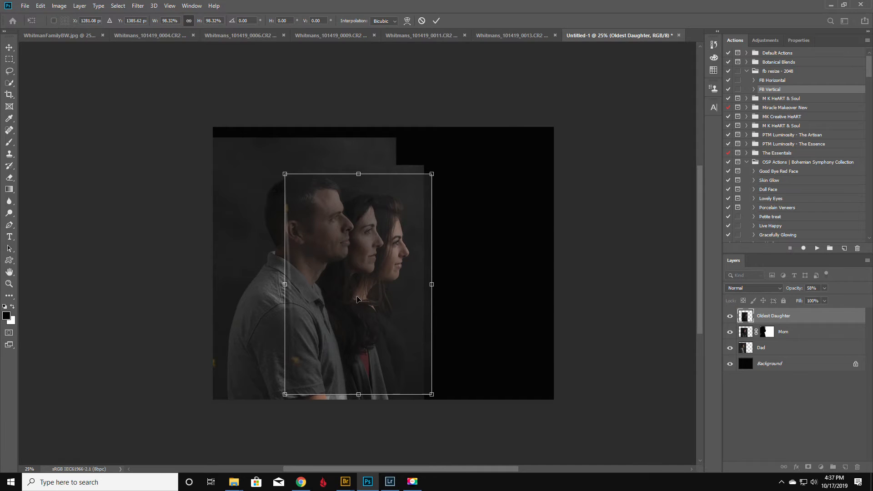
drag(285, 174, 287, 177)
key(Return)
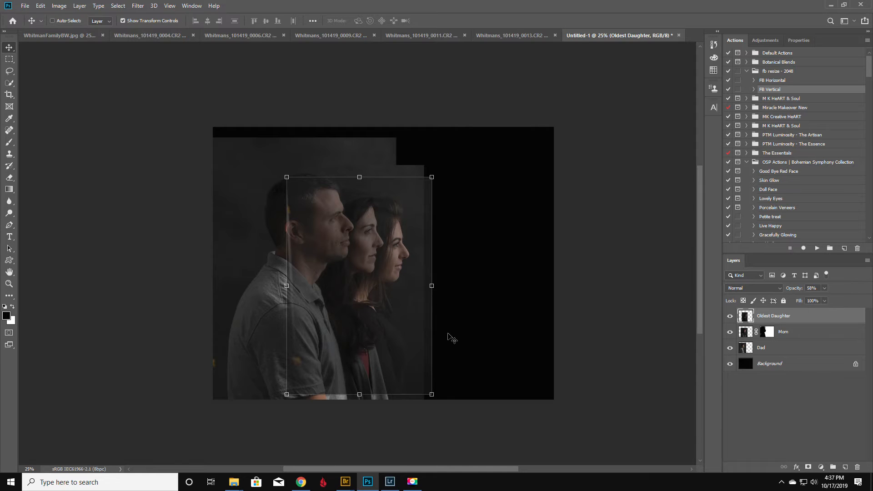
drag(393, 309, 395, 311)
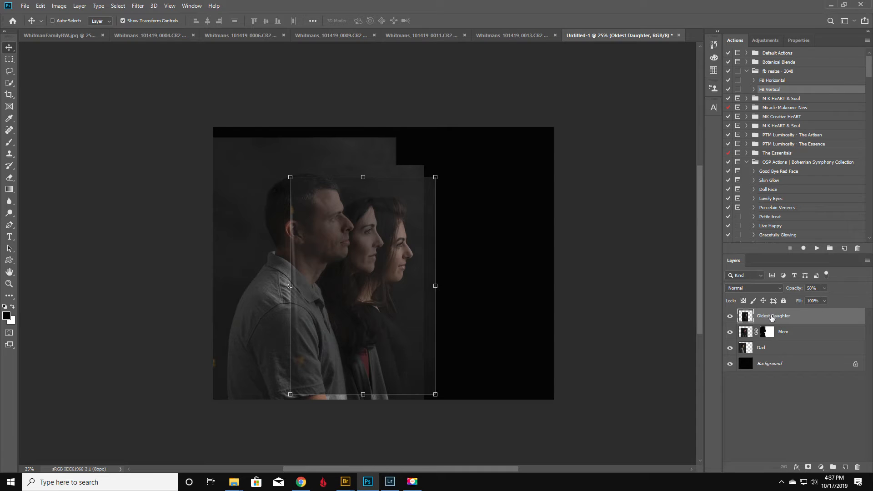
Add a layer mask to the Oldest Daughter layer and paint it black over the father, reducing the brush to 200 px.
click(808, 468)
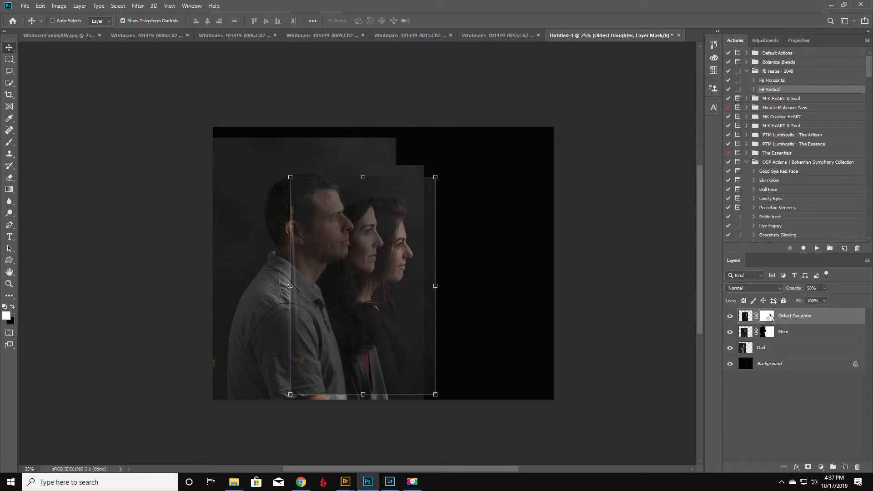
click(9, 142)
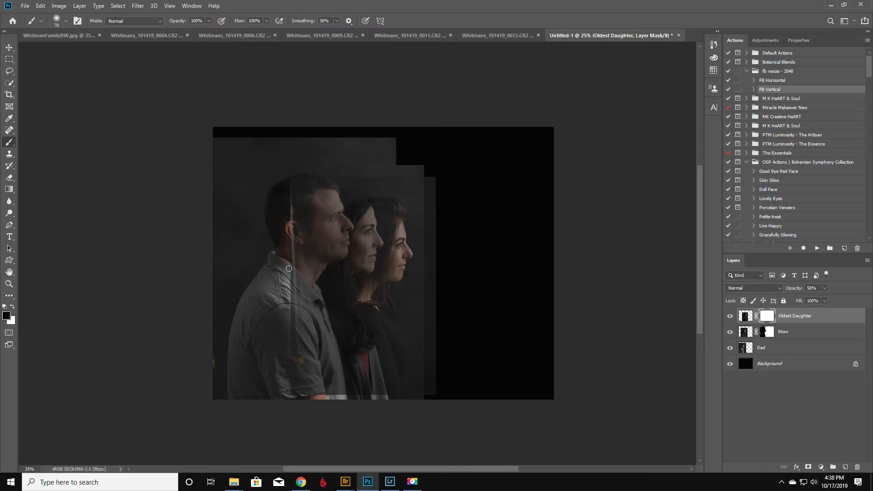
key(bracketright)
key(bracketright)
key(bracketright)
key(bracketright)
key(bracketright)
key(bracketright)
key(bracketright)
mouse_move(298, 172)
mouse_down()
mouse_move(292, 165)
mouse_move(288, 404)
mouse_move(312, 405)
mouse_move(318, 392)
mouse_move(291, 323)
mouse_move(300, 252)
mouse_move(321, 239)
mouse_move(314, 202)
mouse_move(320, 228)
mouse_move(322, 213)
mouse_move(324, 231)
mouse_move(332, 230)
mouse_move(323, 322)
mouse_move(343, 398)
mouse_move(337, 416)
mouse_move(319, 301)
mouse_move(334, 219)
mouse_move(331, 169)
mouse_move(321, 234)
mouse_up()
key(bracketleft)
key(bracketleft)
key(bracketleft)
key(bracketleft)
key(bracketleft)
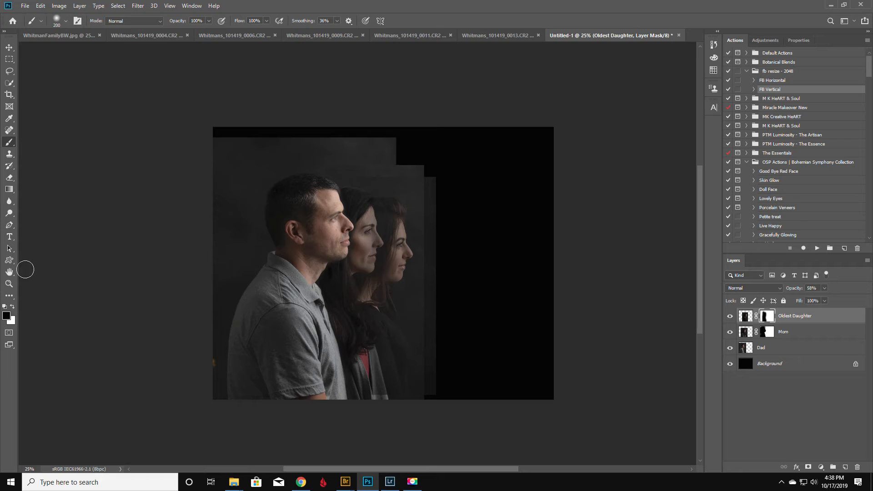
Reduce the brush to 90 px and paint black on the Oldest Daughter mask over the mother's face.
click(9, 284)
click(402, 262)
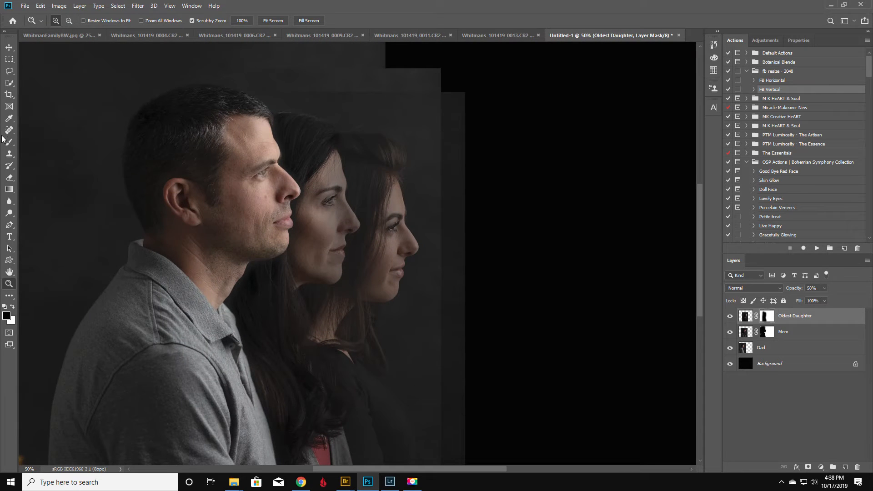
click(9, 143)
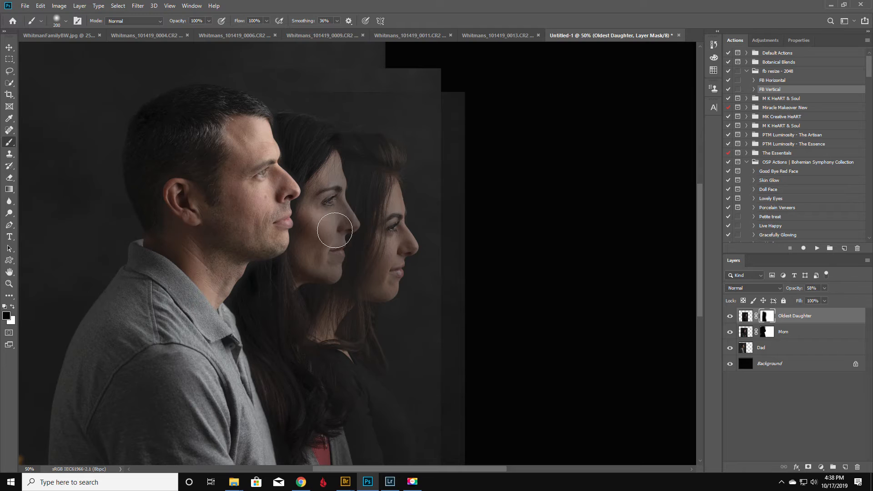
key(bracketleft)
key(bracketleft)
key(bracketleft)
key(bracketleft)
key(bracketleft)
mouse_move(327, 226)
mouse_down()
mouse_move(342, 234)
mouse_move(353, 225)
mouse_move(327, 132)
mouse_move(273, 117)
mouse_move(322, 137)
mouse_move(314, 174)
mouse_move(312, 156)
mouse_move(289, 137)
mouse_move(329, 218)
mouse_move(326, 176)
mouse_up()
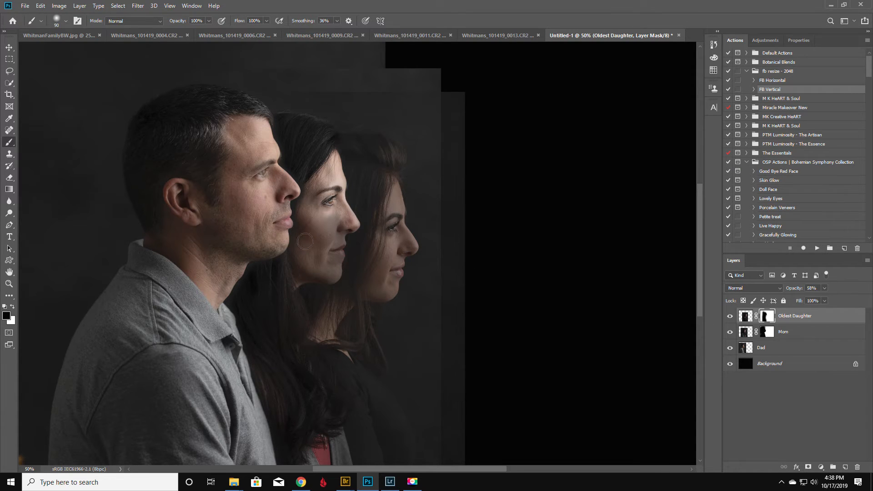
mouse_move(330, 207)
mouse_down()
mouse_move(312, 245)
mouse_move(301, 246)
mouse_move(306, 196)
mouse_move(296, 236)
mouse_move(303, 273)
mouse_move(287, 288)
mouse_move(314, 273)
mouse_move(336, 276)
mouse_move(337, 249)
mouse_move(347, 244)
mouse_move(343, 254)
mouse_move(343, 222)
mouse_move(333, 246)
mouse_move(333, 215)
mouse_move(353, 222)
mouse_move(353, 235)
mouse_move(356, 222)
mouse_move(343, 200)
mouse_move(336, 133)
mouse_move(300, 118)
mouse_move(280, 134)
mouse_move(309, 199)
mouse_move(303, 259)
mouse_move(322, 241)
mouse_move(323, 260)
mouse_move(318, 181)
mouse_up()
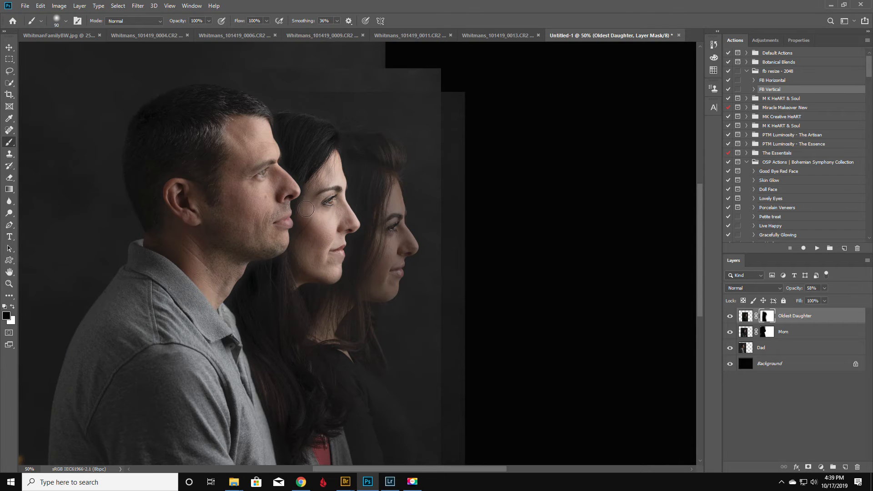
Enlarge the brush to 200 px and mask the Oldest Daughter layer off the mother's long hair and torso.
key(bracketright)
key(bracketright)
key(bracketright)
key(bracketright)
mouse_move(286, 342)
mouse_down()
mouse_move(328, 417)
mouse_move(299, 437)
mouse_up()
scroll(295, 416, down, 5)
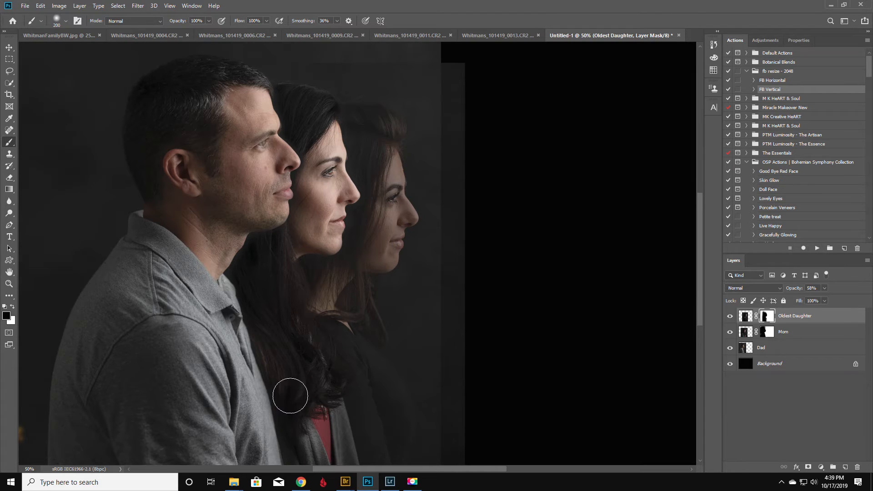
With an 80 px brush, mask the Oldest Daughter layer off the mother's hair ends, red top and cardigan.
key(bracketleft)
key(bracketleft)
key(bracketleft)
key(bracketleft)
key(bracketleft)
key(bracketleft)
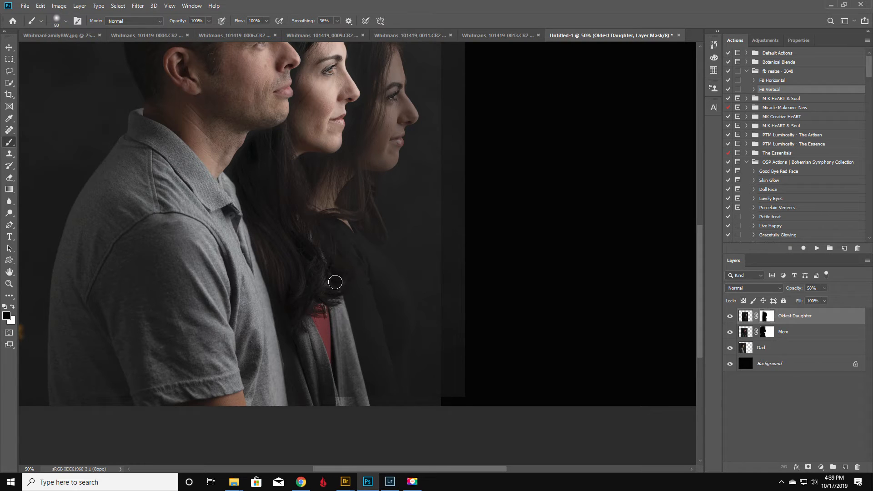
mouse_move(327, 307)
mouse_down()
mouse_move(341, 406)
mouse_move(346, 358)
mouse_move(351, 376)
mouse_up()
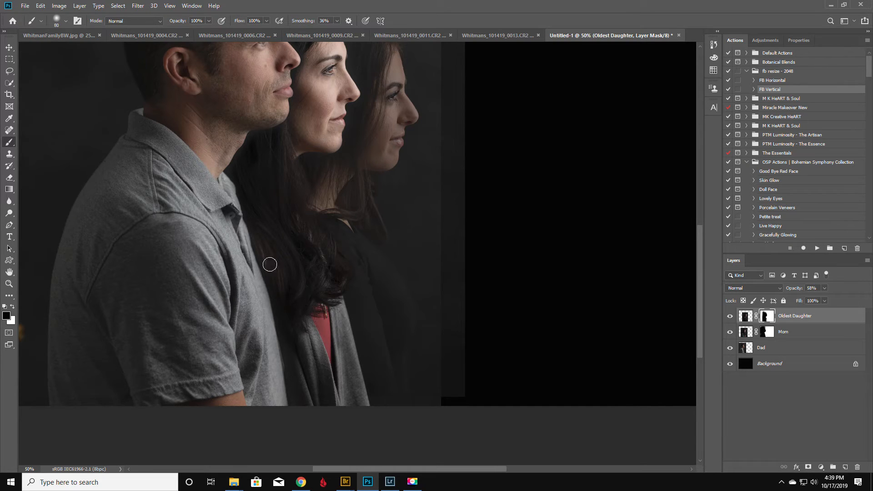
Enlarge the brush and restore the Oldest Daughter layer's opacity to 100%.
key(bracketright)
key(bracketright)
key(bracketright)
key(bracketright)
key(bracketright)
key(bracketright)
click(9, 285)
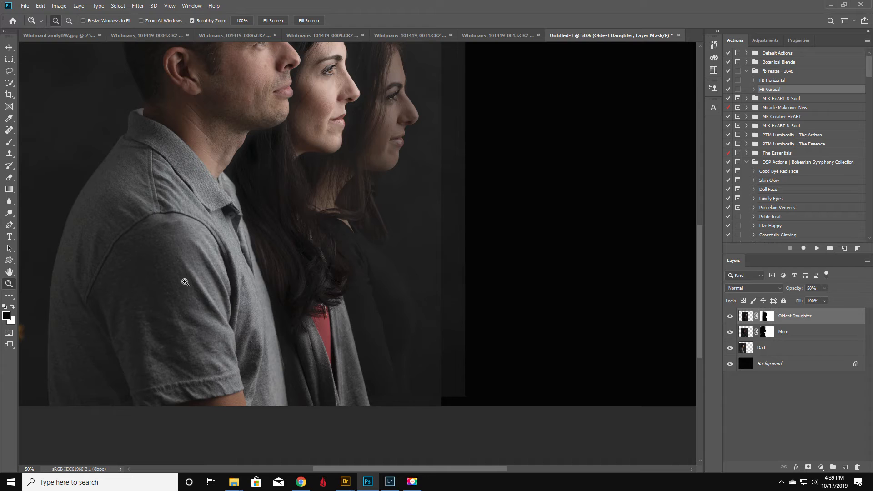
alt+click(215, 246)
alt+click(444, 157)
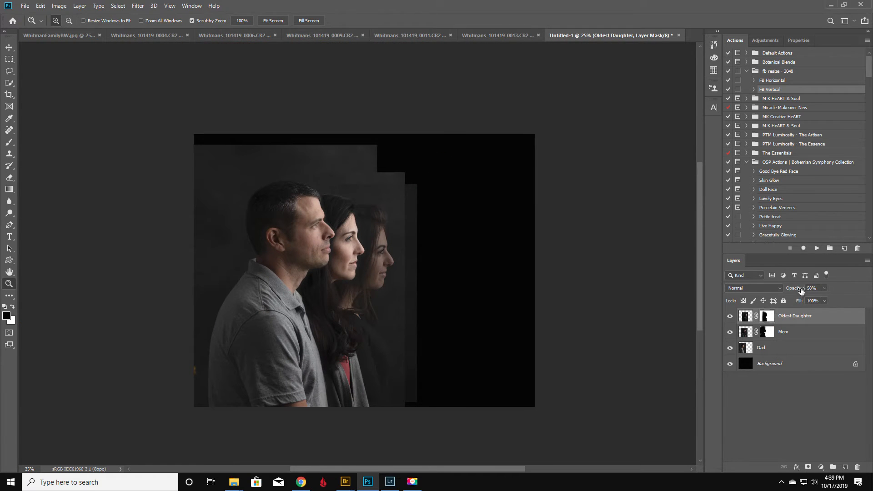
drag(795, 288, 840, 295)
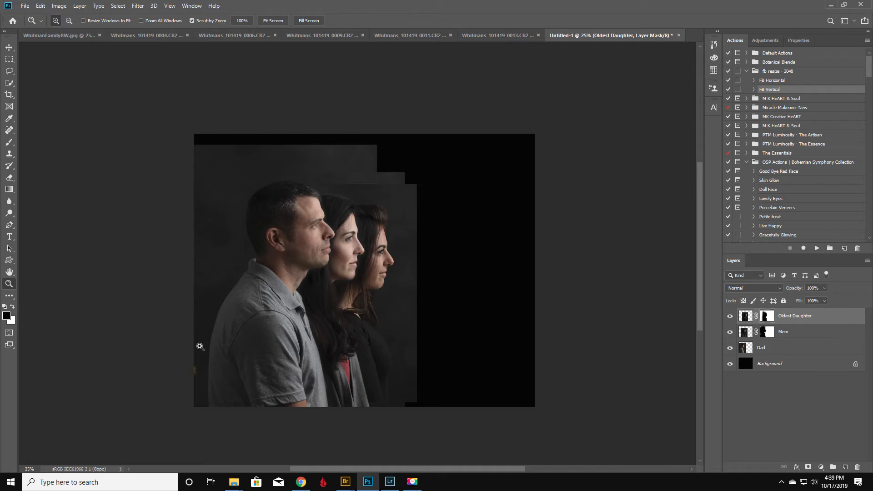
Refine the Oldest Daughter mask along the mother's chin, mouth and nose with an 80 px brush.
click(340, 330)
click(340, 330)
click(340, 329)
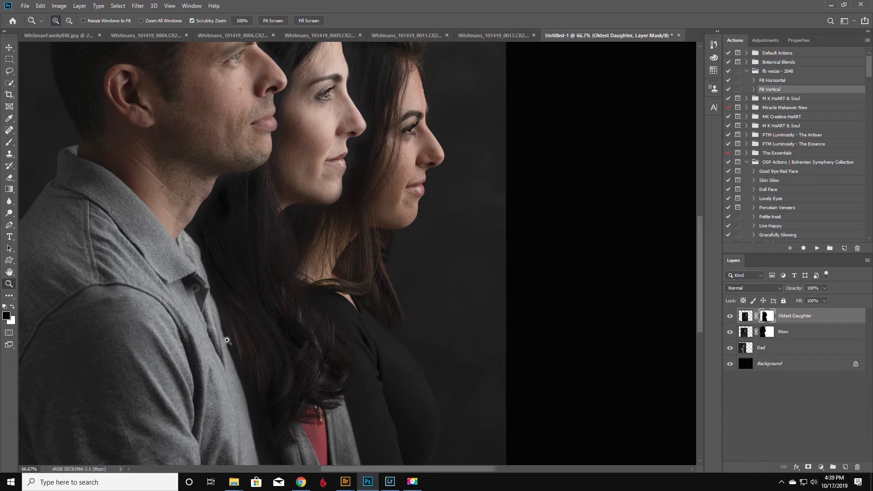
key(alt)
click(9, 142)
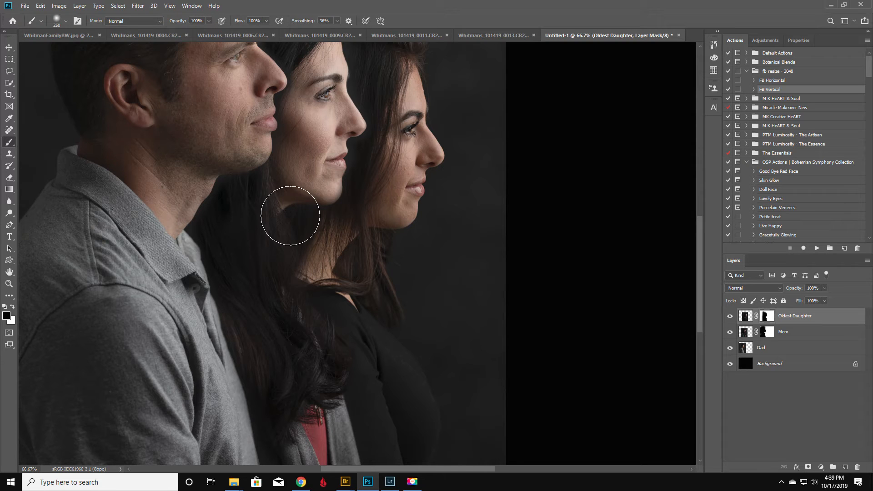
key(bracketleft)
key(bracketleft)
mouse_move(295, 200)
mouse_down()
mouse_move(333, 200)
mouse_move(342, 163)
mouse_up()
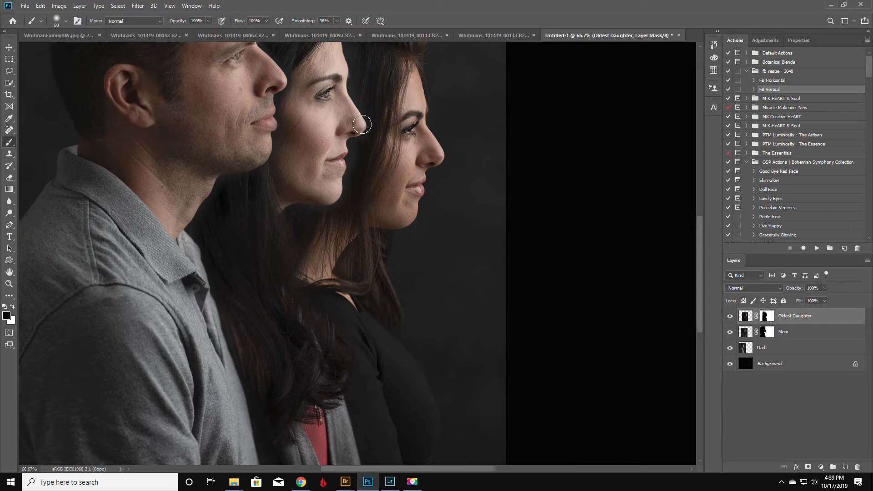
Select nearly the whole portrait of the son in the 0011 CR2 file and move it into the composite document.
click(9, 284)
alt+click(242, 256)
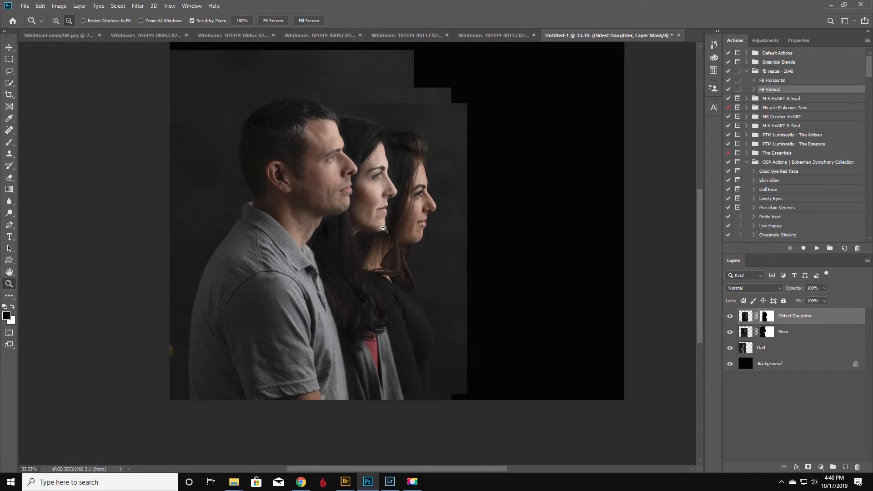
alt+click(361, 233)
click(376, 232)
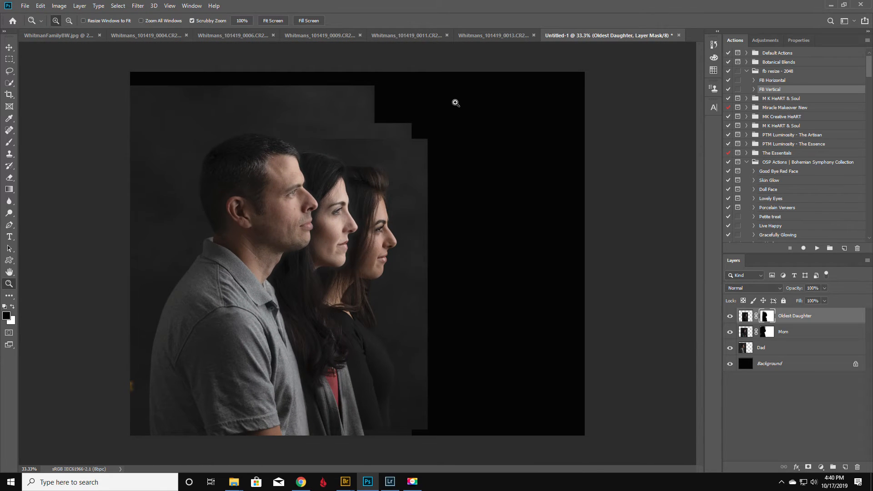
click(389, 35)
key(m)
drag(232, 78, 500, 454)
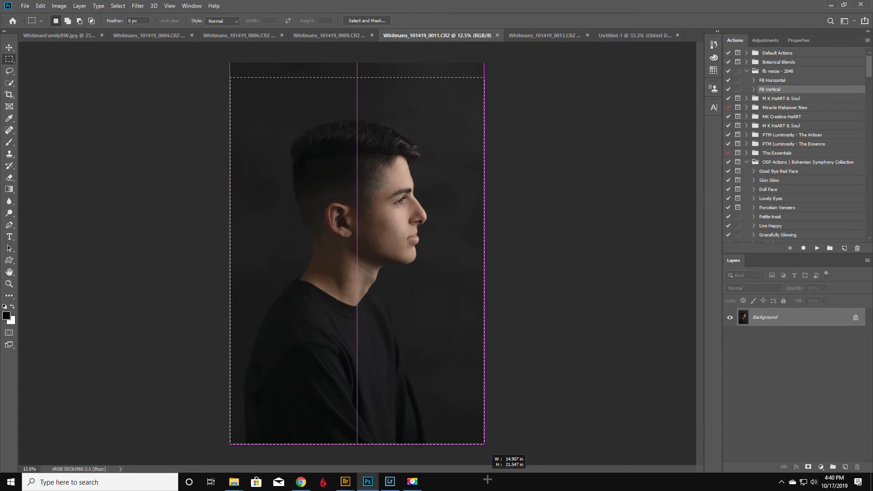
click(9, 48)
drag(378, 175, 429, 188)
drag(482, 238, 444, 282)
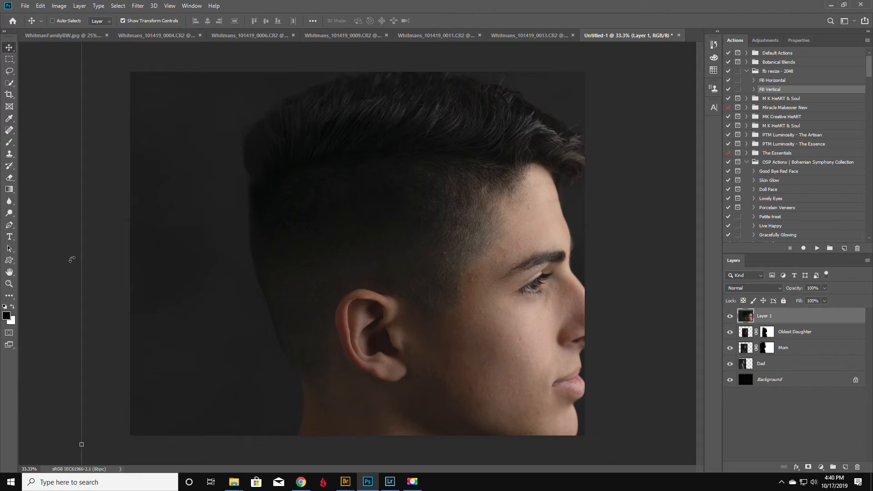
Scale the son's portrait to about 30% and place it on the canvas's lower edge, ahead of the father.
click(9, 284)
alt+click(290, 248)
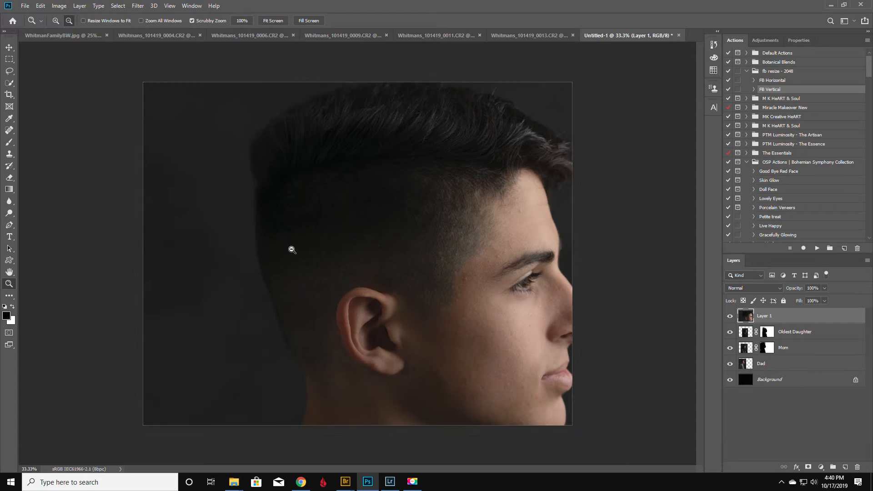
alt+click(292, 250)
alt+click(292, 250)
alt+click(292, 249)
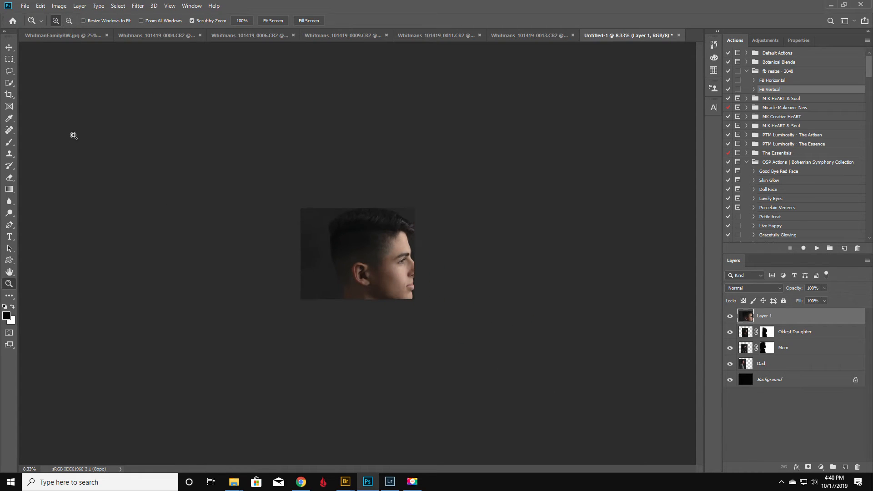
click(10, 49)
drag(460, 423, 356, 277)
drag(324, 245, 367, 273)
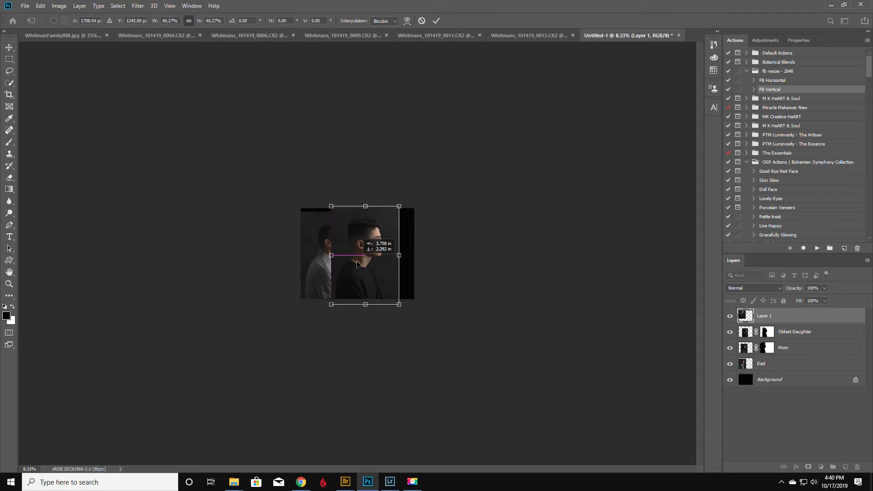
drag(400, 207, 382, 230)
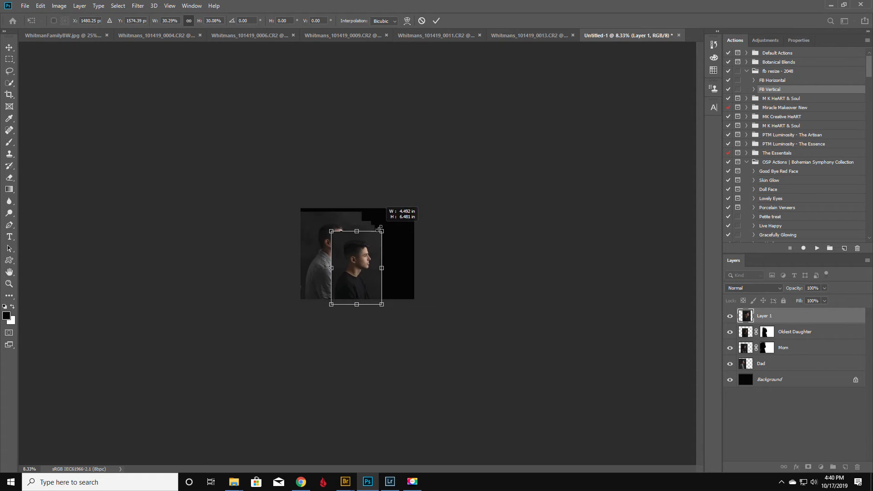
drag(362, 274, 379, 270)
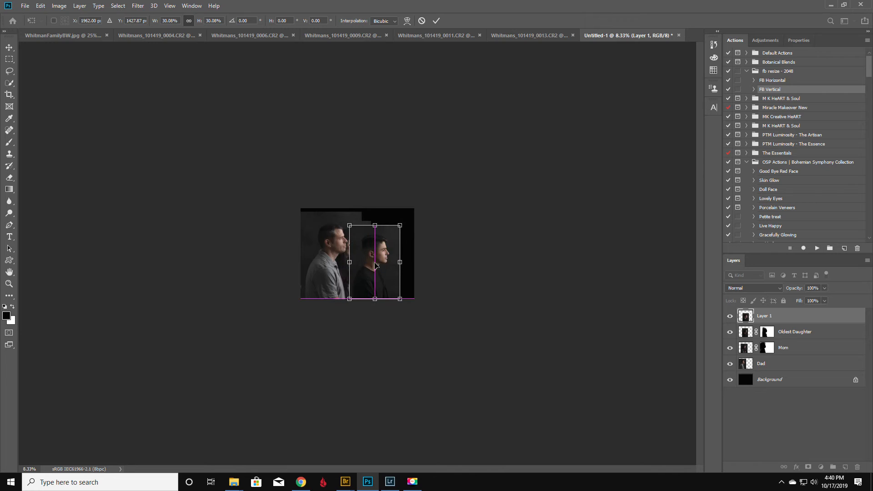
key(Return)
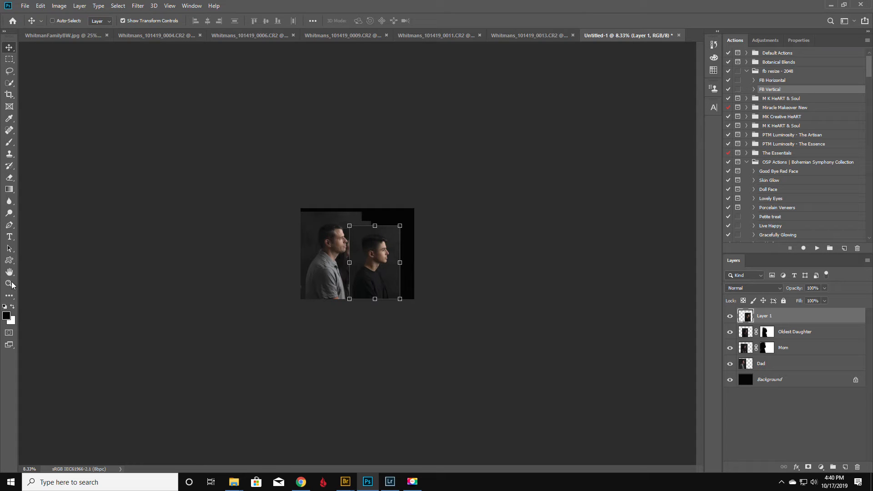
Rename the son's layer as Brother.
click(9, 285)
drag(384, 252, 409, 257)
scroll(419, 296, down, 1)
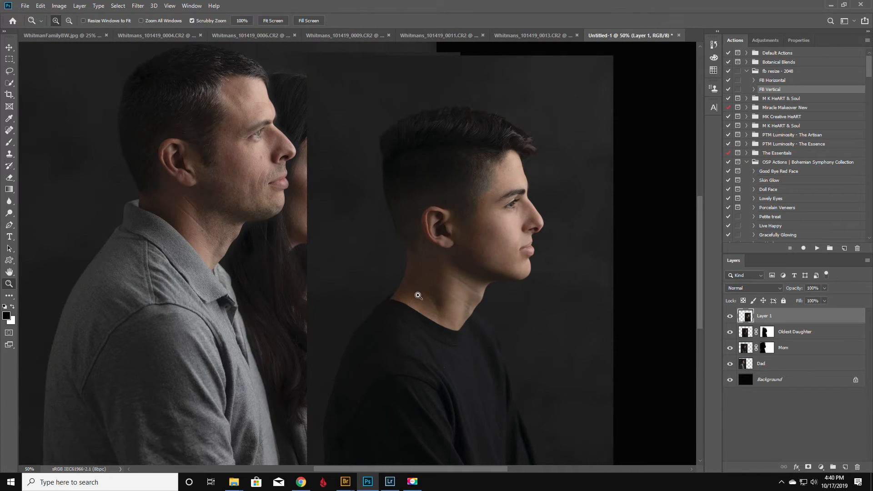
alt+click(435, 284)
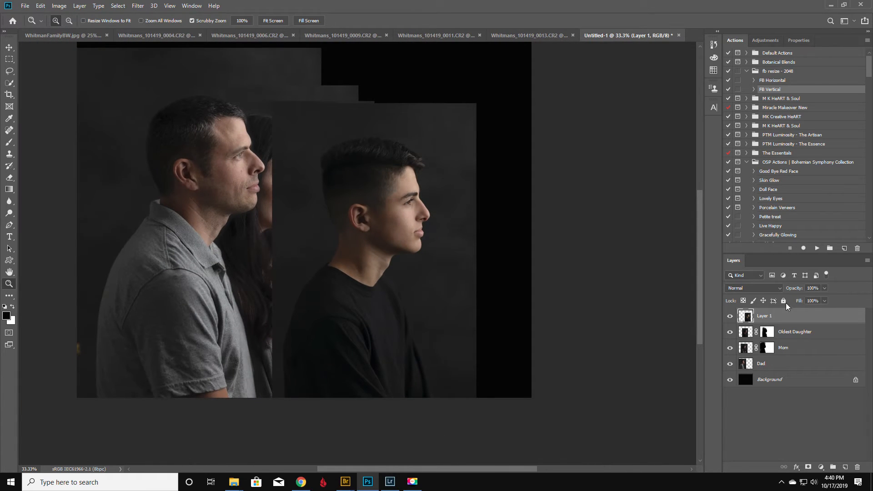
double_click(766, 315)
text(Brother)
key(Return)
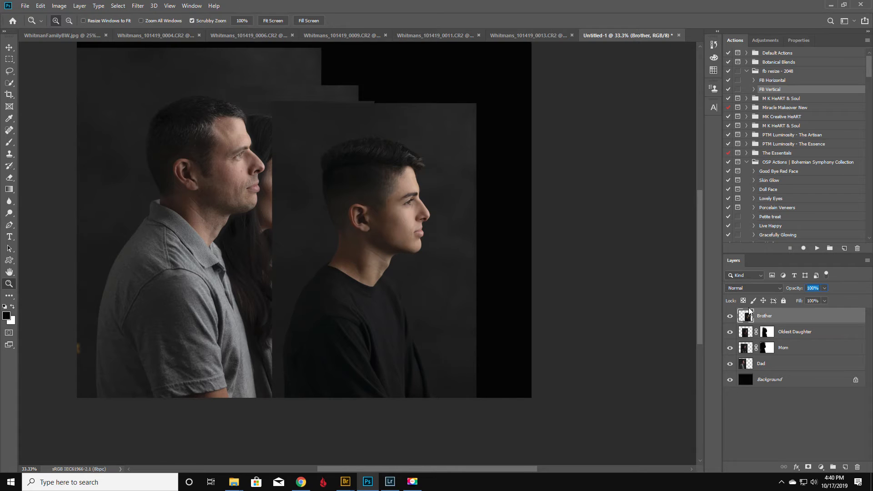
Lower the Brother layer's opacity to 57% and shift it so his face sits just ahead of the oldest daughter's profile.
drag(798, 290, 778, 297)
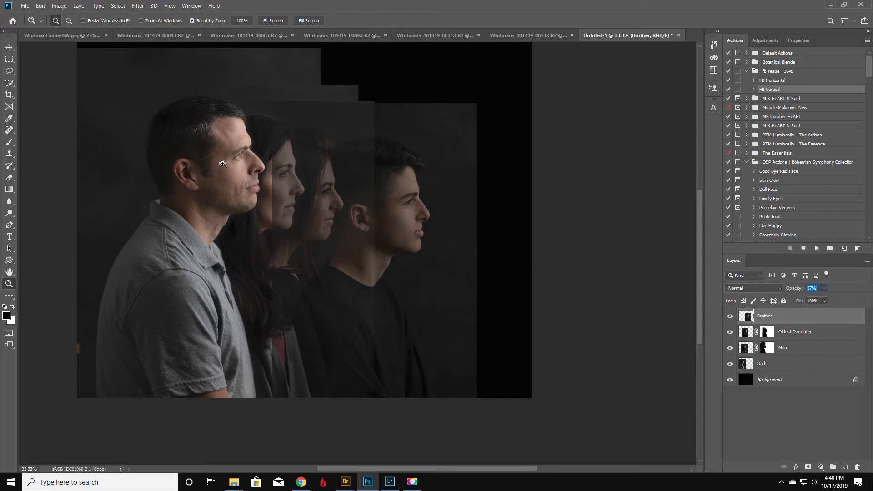
click(9, 48)
drag(390, 278, 325, 248)
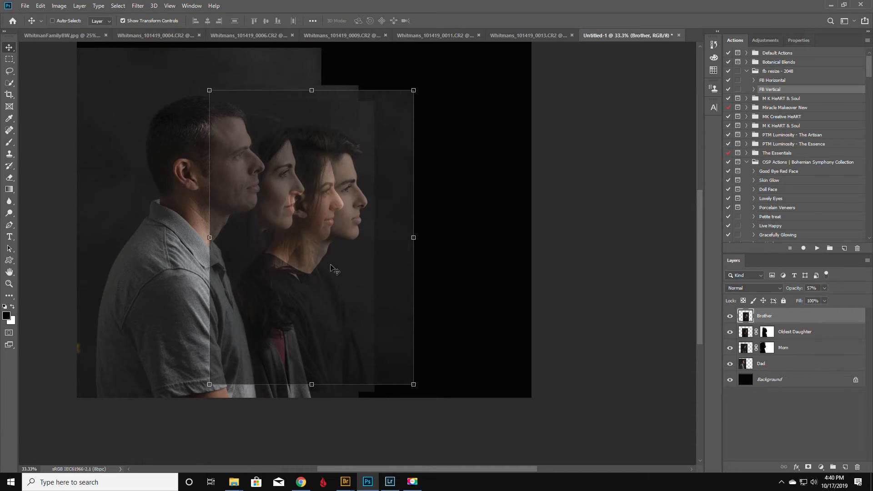
drag(351, 263, 353, 269)
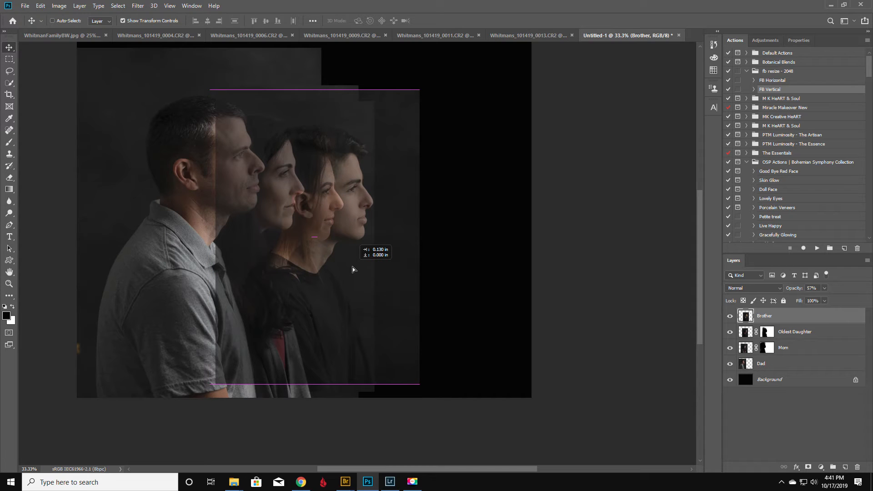
drag(353, 269, 353, 269)
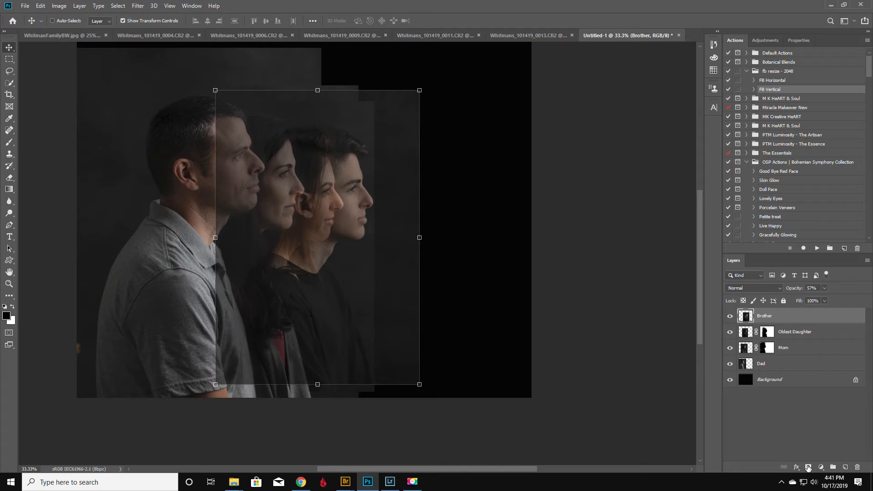
Add a layer mask to the Brother layer and paint it black over the father with a much larger brush.
click(809, 467)
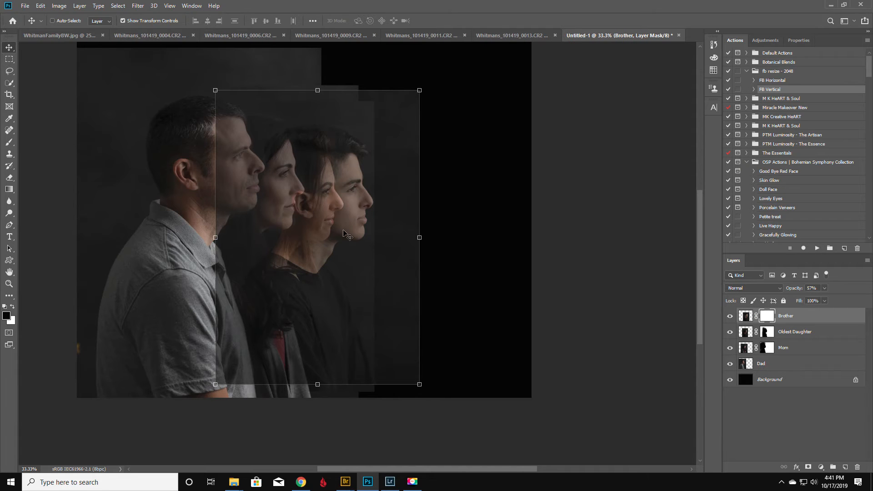
click(10, 143)
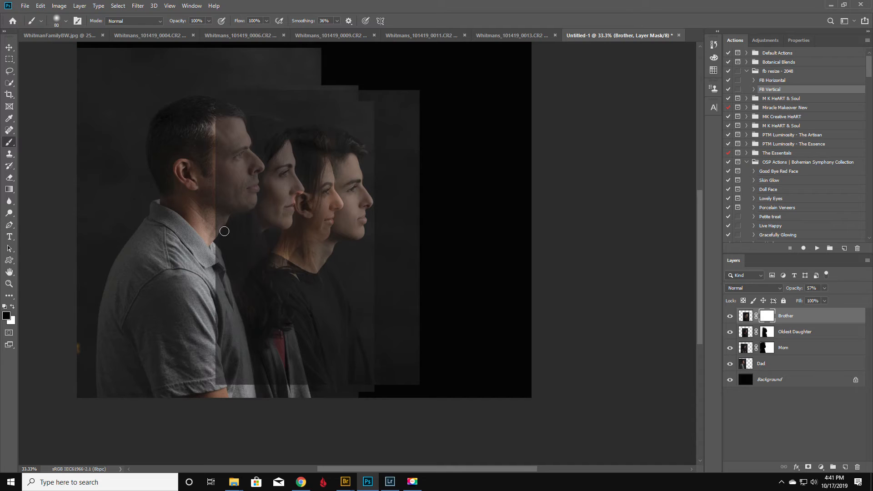
key(bracketright)
key(bracketright)
key(bracketright)
key(bracketright)
key(bracketright)
key(bracketright)
key(bracketright)
key(bracketright)
key(bracketright)
key(bracketright)
key(bracketright)
key(bracketright)
mouse_move(218, 97)
mouse_down()
mouse_move(196, 380)
mouse_move(214, 156)
mouse_move(205, 149)
mouse_move(222, 91)
mouse_move(229, 97)
mouse_move(212, 131)
mouse_move(191, 197)
mouse_up()
Reduce the brush to 400 px and mask the Brother layer off the mother's face, hair and clothing.
key(bracketleft)
key(bracketleft)
key(bracketleft)
key(bracketleft)
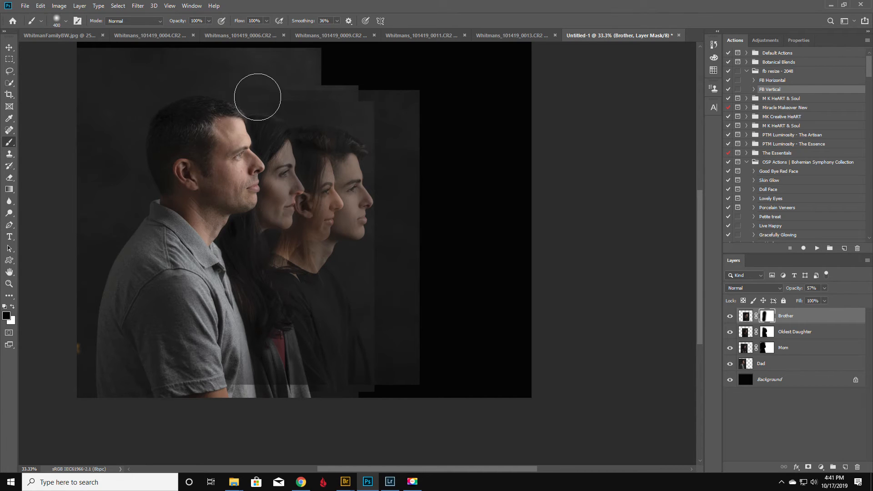
mouse_move(264, 157)
mouse_down()
mouse_move(268, 194)
mouse_move(272, 185)
mouse_move(284, 188)
mouse_move(272, 197)
mouse_move(251, 277)
mouse_move(273, 332)
mouse_move(274, 430)
mouse_move(236, 329)
mouse_move(221, 368)
mouse_move(225, 345)
mouse_up()
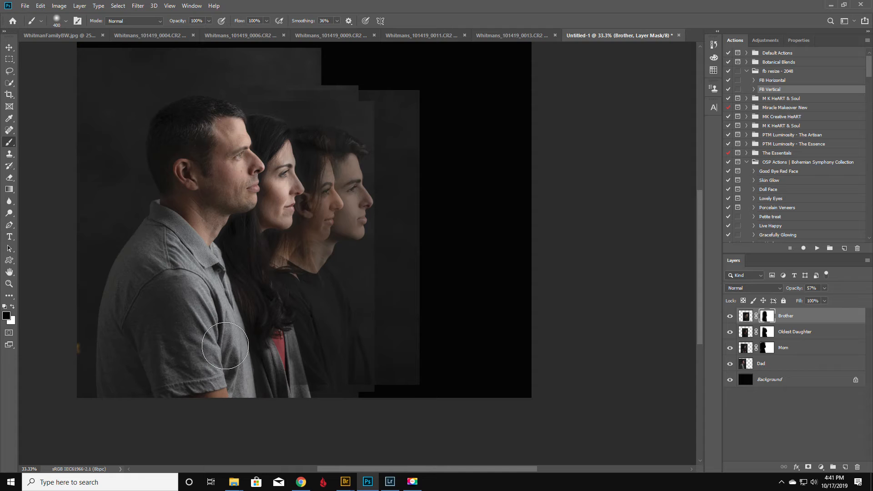
Reduce the brush to 175 px and mask the Brother layer off the oldest daughter's face, hair and neck.
key(bracketleft)
key(bracketleft)
key(bracketleft)
key(bracketleft)
mouse_move(296, 396)
mouse_down()
mouse_move(292, 336)
mouse_move(255, 240)
mouse_move(278, 171)
mouse_move(318, 146)
mouse_move(299, 138)
mouse_move(314, 144)
mouse_move(338, 202)
mouse_move(326, 207)
mouse_move(320, 228)
mouse_move(297, 207)
mouse_move(299, 220)
mouse_move(301, 178)
mouse_move(288, 189)
mouse_move(296, 152)
mouse_up()
mouse_move(300, 181)
mouse_down()
mouse_move(323, 230)
mouse_move(303, 239)
mouse_move(297, 255)
mouse_move(286, 251)
mouse_move(269, 280)
mouse_move(276, 256)
mouse_move(282, 279)
mouse_move(322, 325)
mouse_move(337, 374)
mouse_move(332, 406)
mouse_move(330, 326)
mouse_move(286, 277)
mouse_move(311, 393)
mouse_move(317, 372)
mouse_move(325, 390)
mouse_move(260, 346)
mouse_move(244, 368)
mouse_move(285, 396)
mouse_move(263, 395)
mouse_move(286, 402)
mouse_move(225, 370)
mouse_up()
mouse_move(310, 107)
mouse_down()
mouse_move(248, 92)
mouse_move(257, 83)
mouse_move(341, 91)
mouse_move(223, 86)
mouse_move(354, 82)
mouse_move(296, 70)
mouse_move(317, 61)
mouse_move(307, 53)
mouse_move(226, 59)
mouse_up()
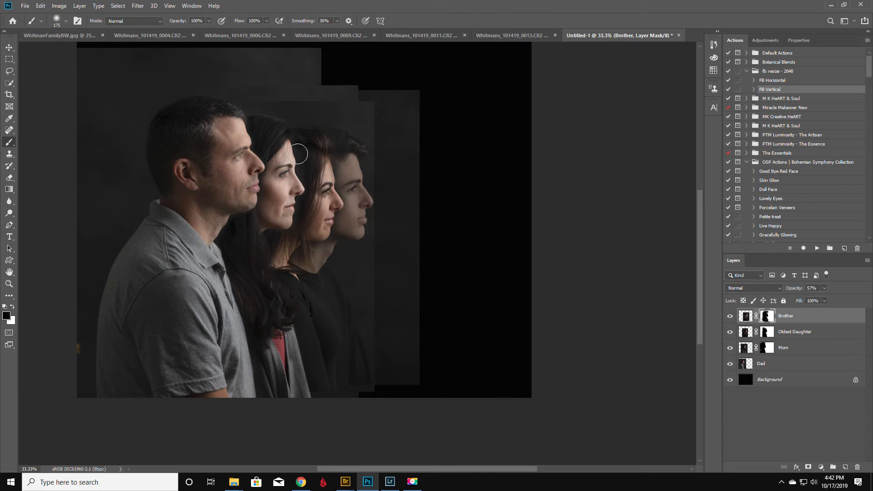
Restore the Brother layer to 100% opacity and mask it off the oldest daughter's hair hanging over his neck.
drag(800, 289, 822, 291)
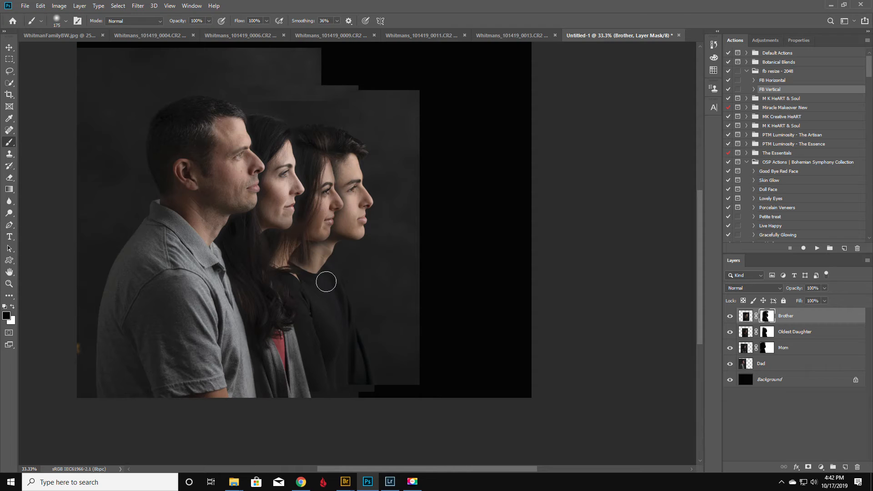
key(x)
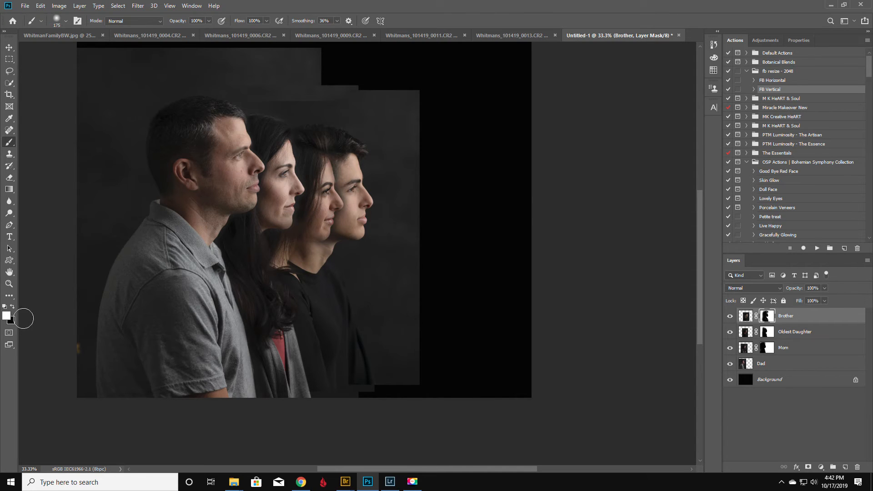
click(10, 284)
click(302, 234)
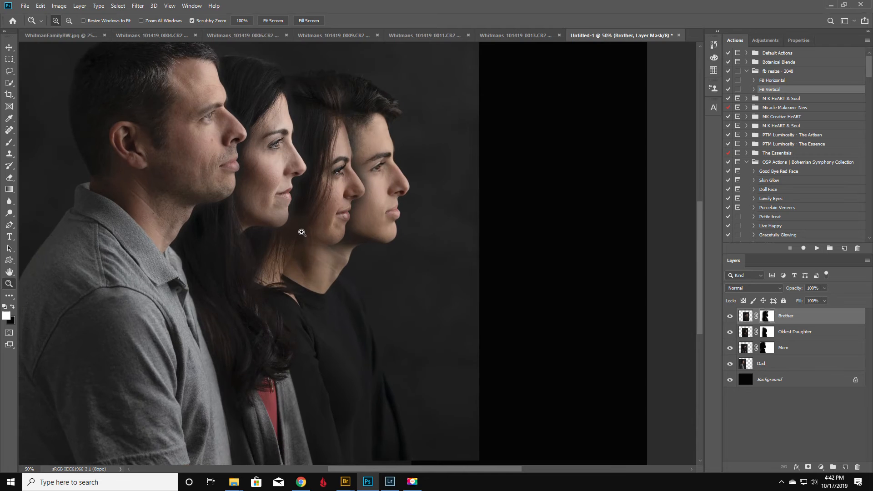
click(242, 236)
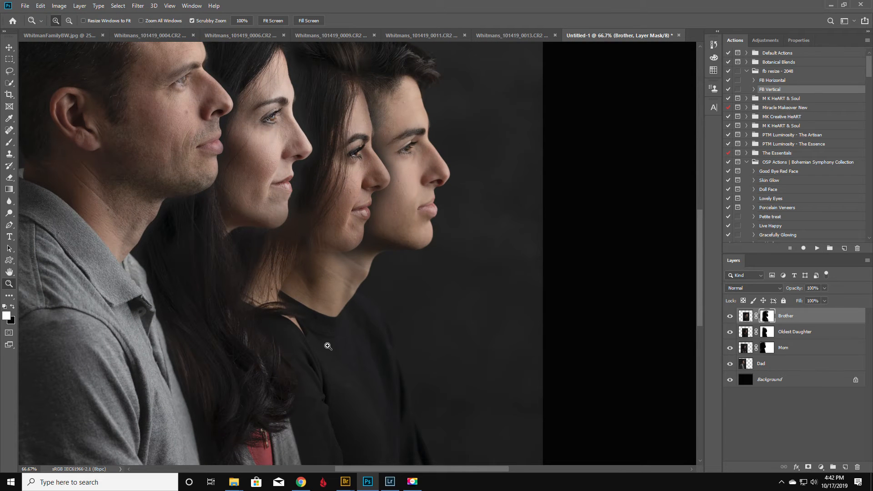
key(x)
click(9, 143)
mouse_move(302, 257)
mouse_down()
mouse_move(300, 314)
mouse_move(281, 277)
mouse_move(274, 299)
mouse_move(297, 279)
mouse_move(268, 271)
mouse_move(291, 268)
mouse_move(307, 253)
mouse_move(309, 296)
mouse_up()
mouse_move(301, 304)
mouse_down()
mouse_move(253, 307)
mouse_move(209, 298)
mouse_move(263, 316)
mouse_up()
Reduce the brush to 50 px and paint white on the Brother mask to bring back his neck below the oldest daughter's jaw.
key(x)
key(bracketleft)
key(bracketleft)
key(bracketleft)
key(bracketleft)
key(bracketleft)
key(bracketleft)
key(bracketleft)
key(bracketleft)
mouse_move(331, 305)
mouse_down()
mouse_move(329, 260)
mouse_move(331, 295)
mouse_move(319, 318)
mouse_move(333, 290)
mouse_up()
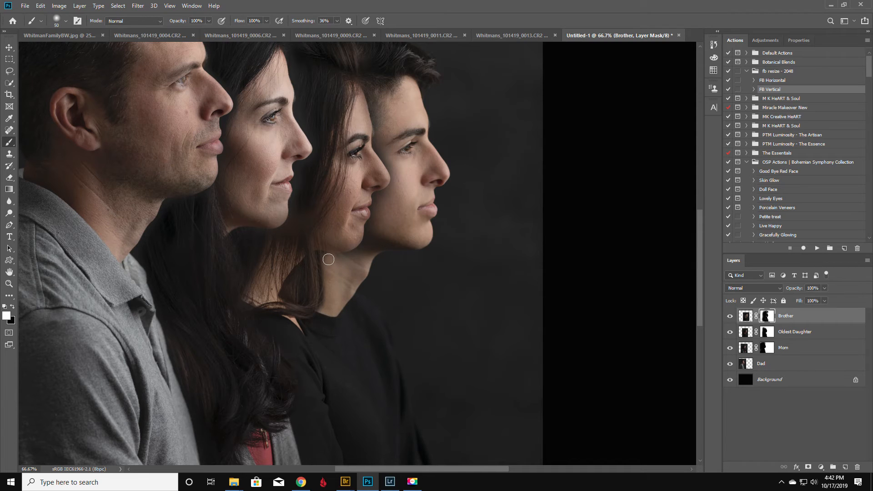
drag(332, 262, 363, 253)
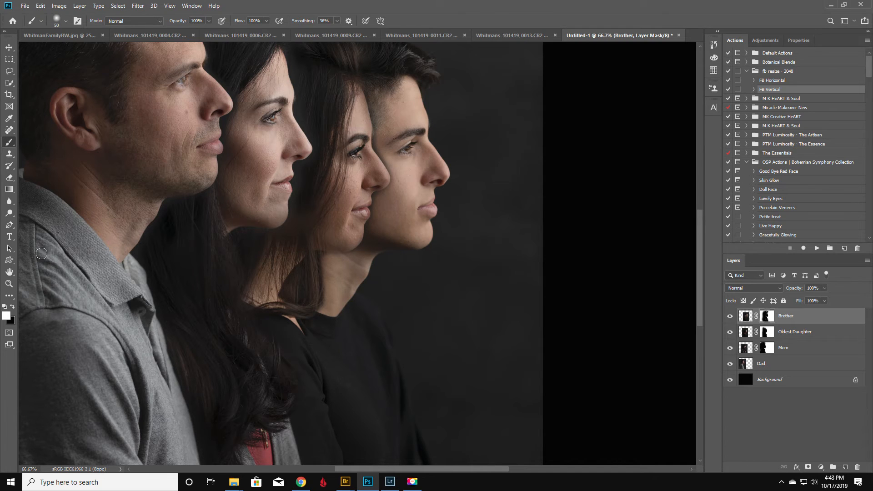
Set the brush to 25 px at 33% opacity for fine work on the Brother mask around the oldest daughter's hairline.
click(8, 284)
click(370, 179)
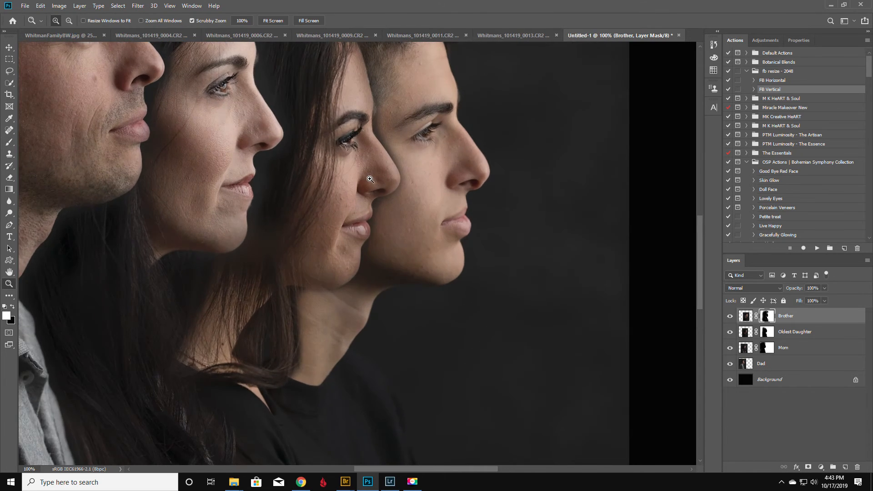
scroll(370, 179, up, 1)
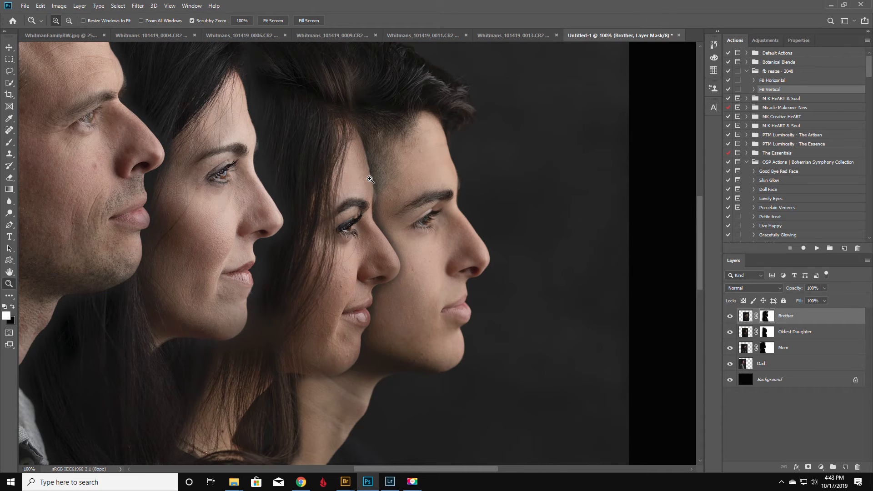
scroll(370, 179, up, 2)
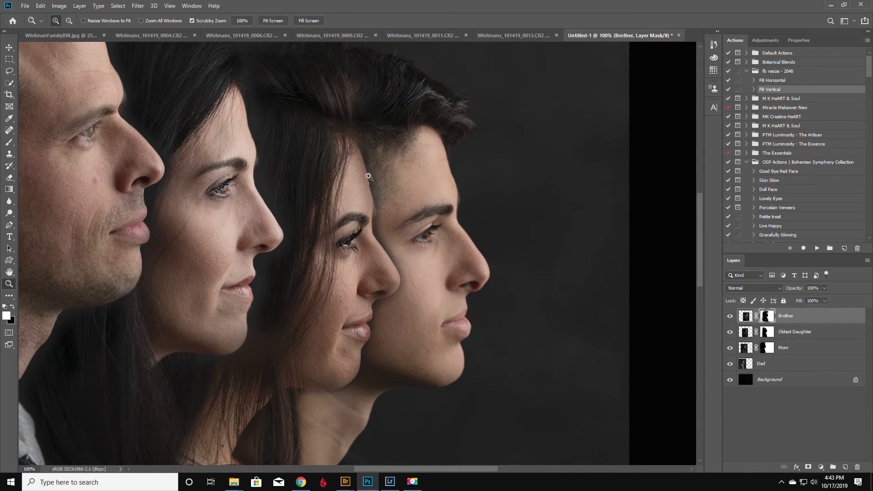
click(9, 145)
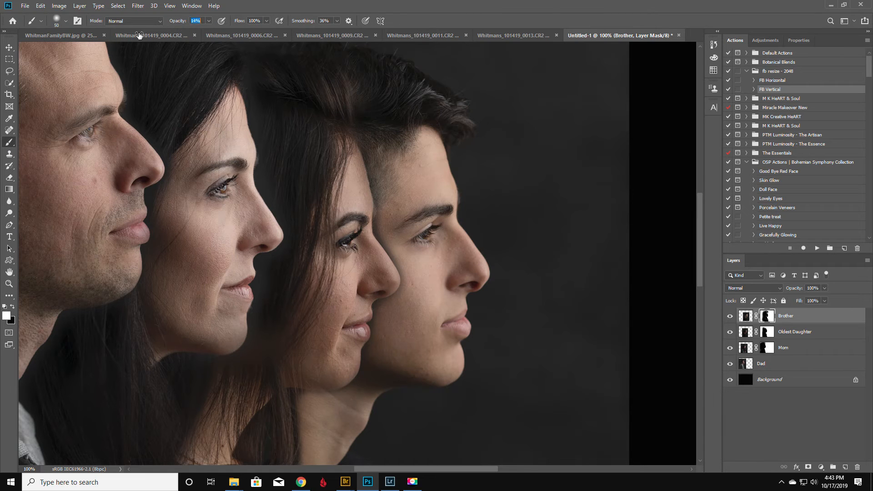
drag(138, 35, 149, 35)
key(bracketleft)
key(bracketleft)
Select the youngest daughter's portrait in the 0013.CR2 photo and move the selection into the Untitled-1 composite.
click(9, 284)
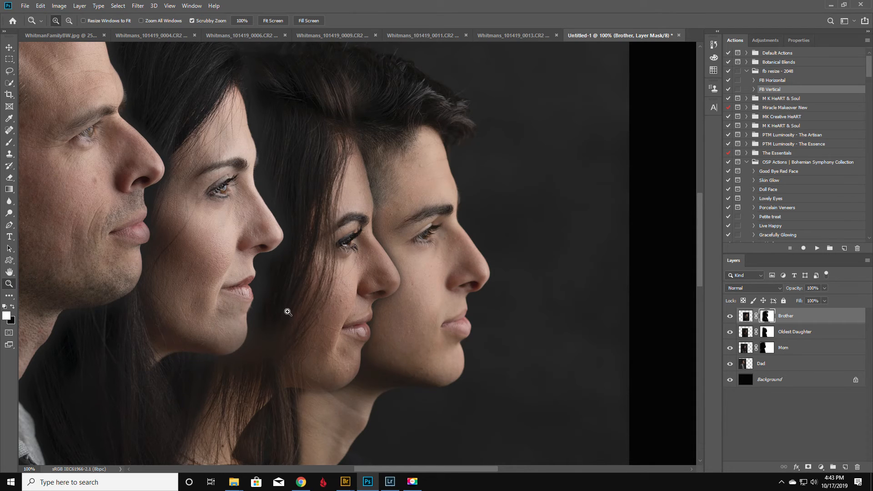
alt+click(356, 314)
alt+click(356, 314)
alt+click(287, 324)
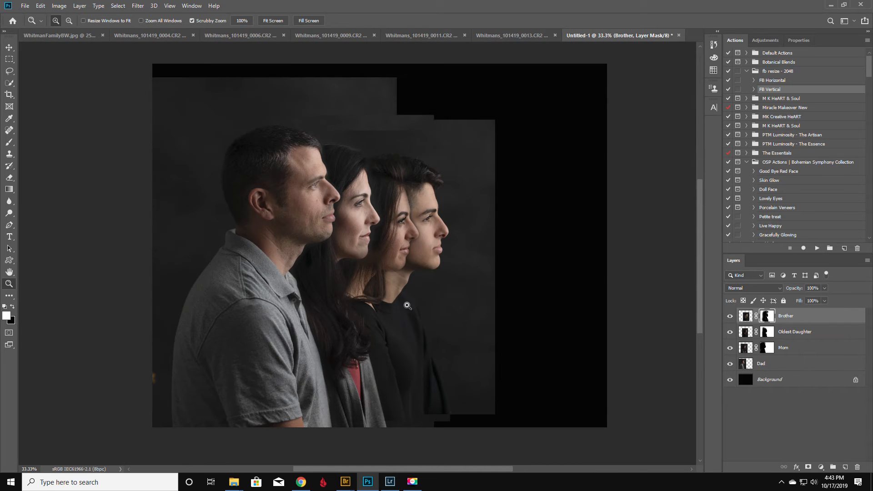
click(393, 240)
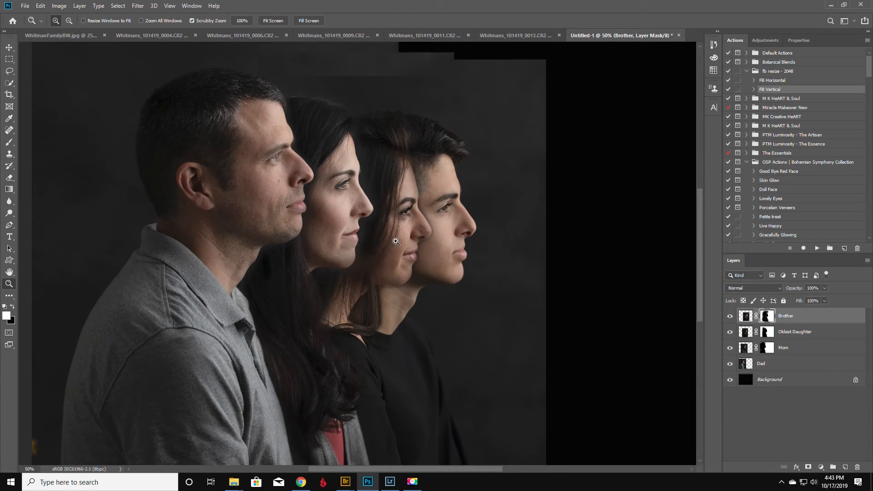
alt+click(398, 239)
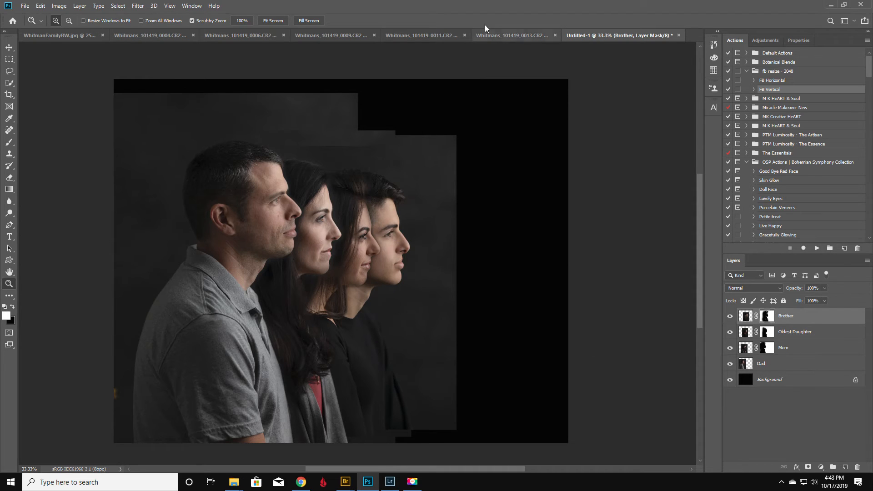
click(503, 36)
click(9, 60)
drag(223, 72, 489, 443)
click(10, 47)
drag(371, 150, 558, 116)
drag(469, 188, 469, 193)
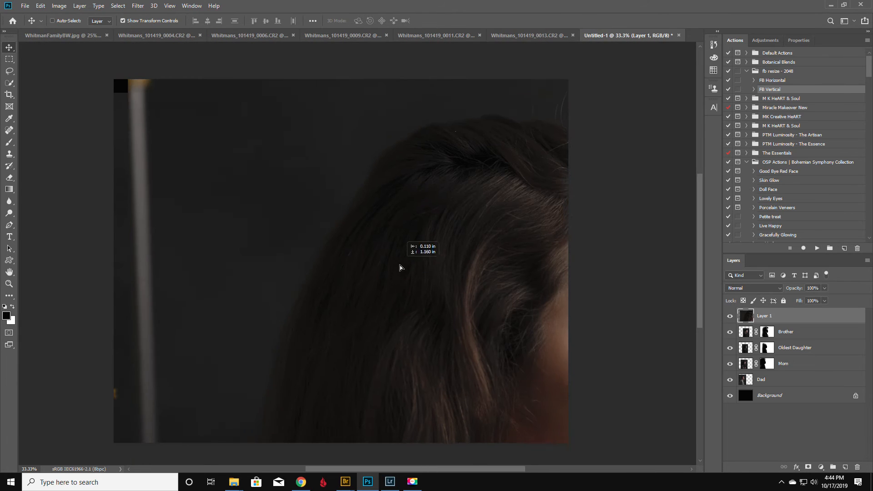
Scale the youngest daughter's layer down to match the family and align it with the composite's lower edge, ahead of the father.
click(9, 283)
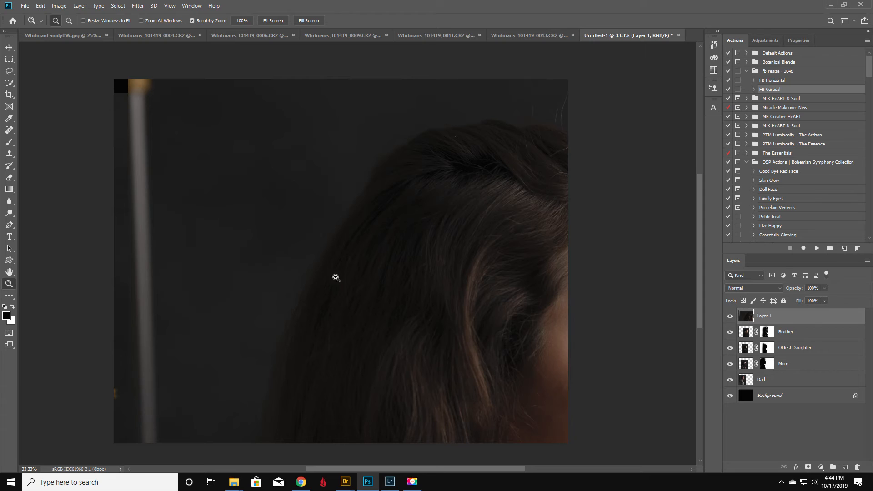
alt+click(342, 276)
alt+click(342, 276)
alt+click(342, 276)
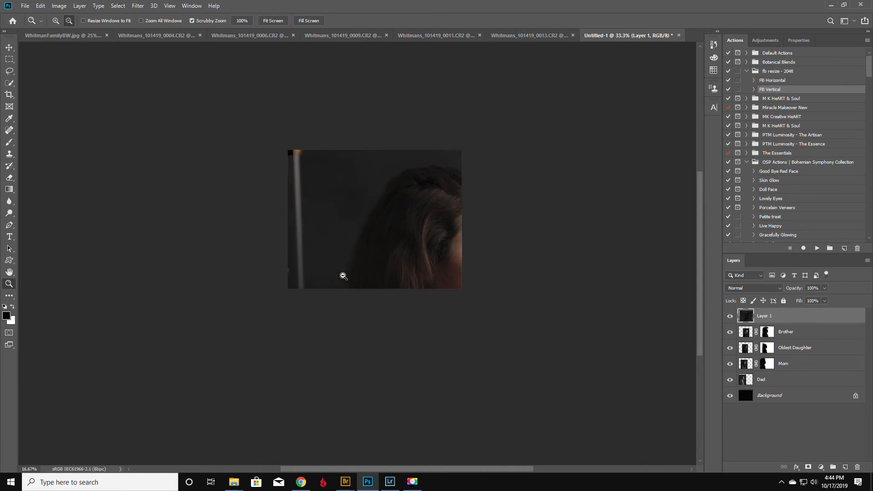
click(9, 48)
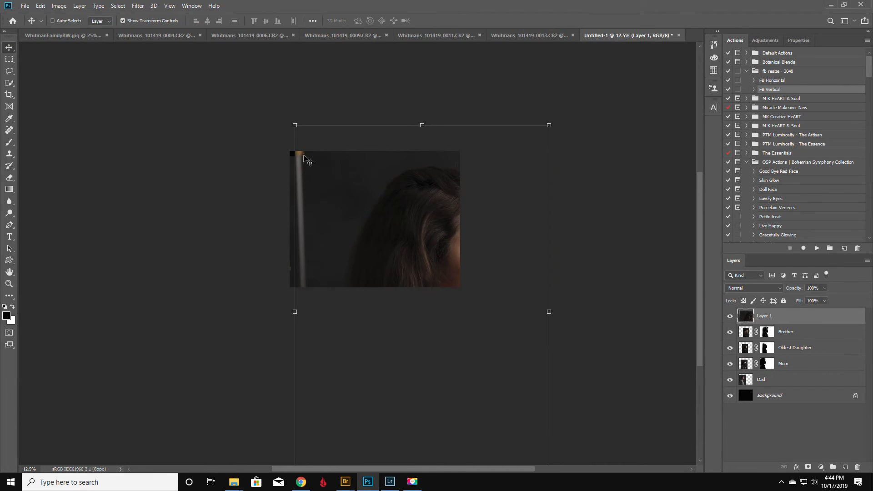
drag(294, 125, 447, 347)
drag(508, 391, 426, 198)
drag(468, 155, 434, 197)
drag(407, 244, 411, 226)
key(Return)
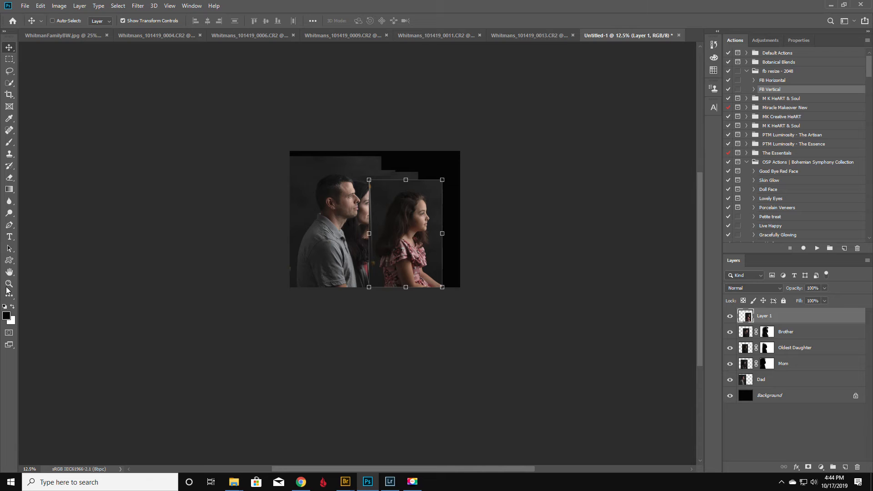
Lower the youngest daughter's layer opacity to 50% so the family members beneath show through.
click(9, 284)
click(404, 234)
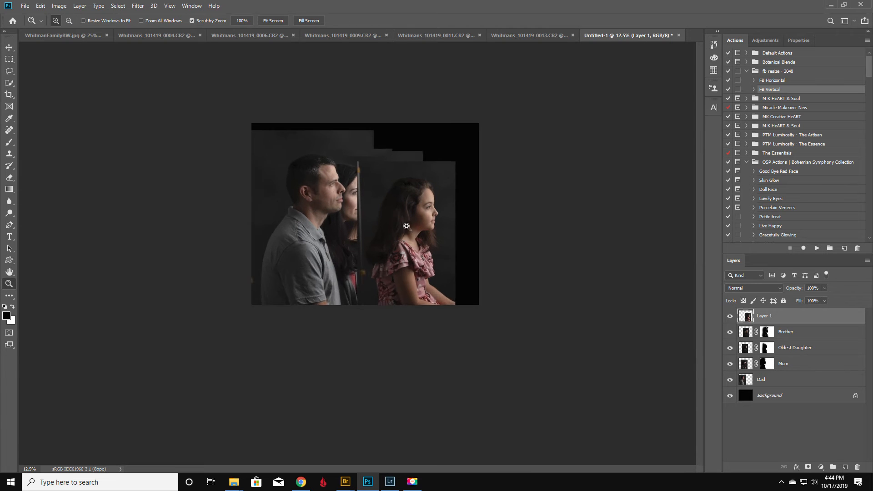
click(390, 218)
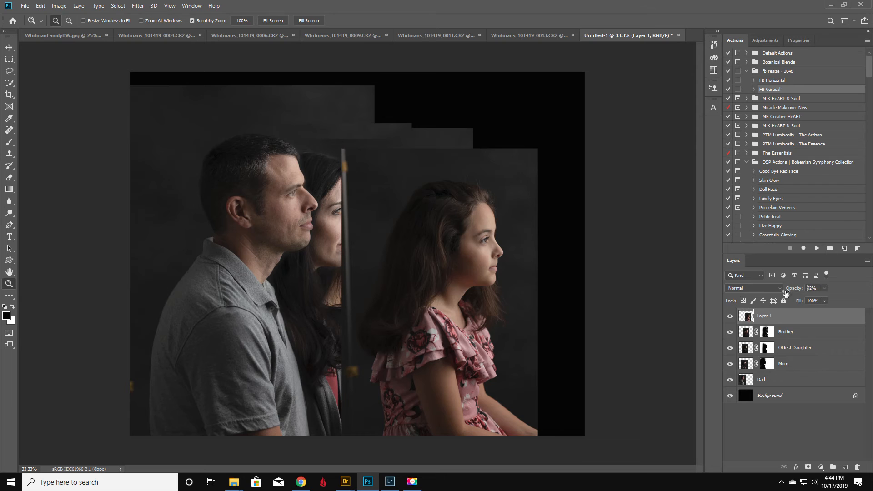
drag(795, 288, 773, 295)
drag(487, 301, 448, 298)
click(388, 280)
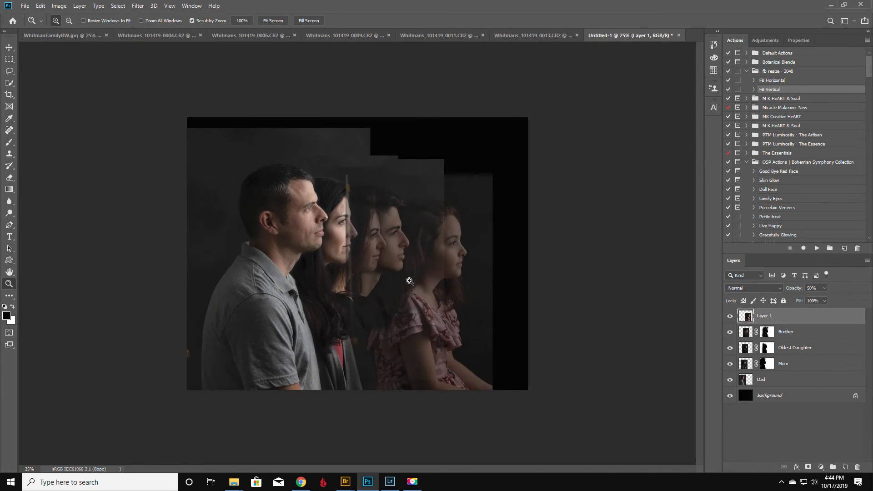
click(410, 281)
Scale the youngest daughter's layer to 96.68% and position her face just ahead of the brother's profile.
click(7, 54)
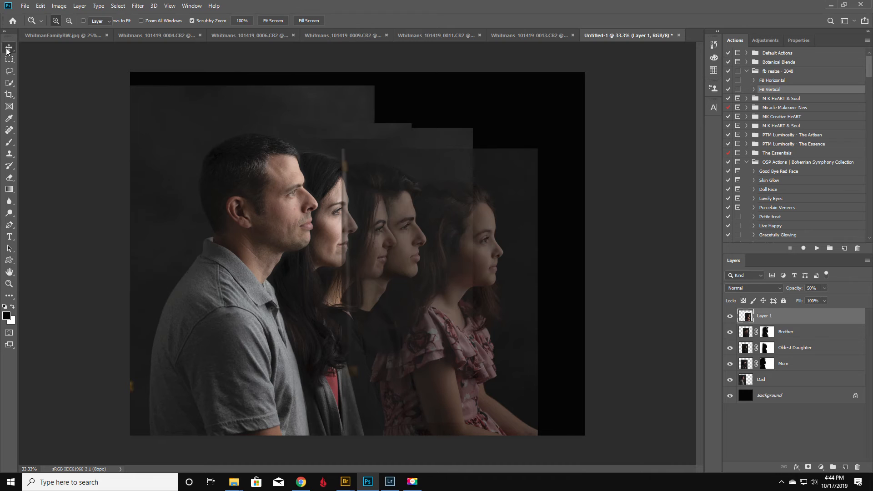
drag(433, 326, 370, 305)
drag(264, 138, 271, 148)
drag(326, 317, 351, 328)
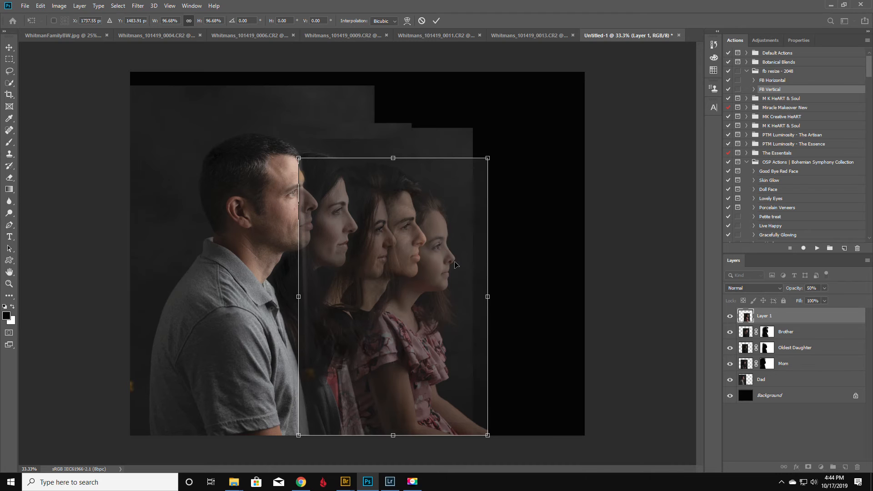
key(Return)
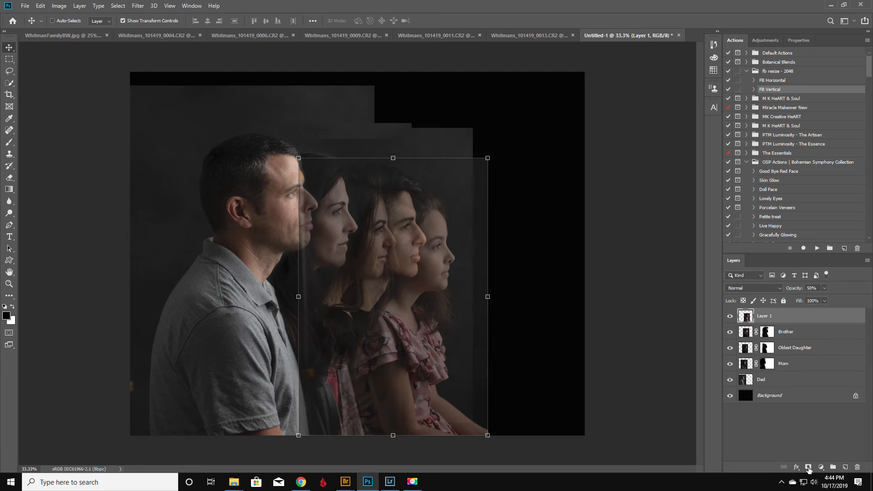
Add a layer mask to the youngest daughter's layer and rename the layer "Little Sis".
click(809, 469)
double_click(784, 317)
text(Little Sis)
key(Return)
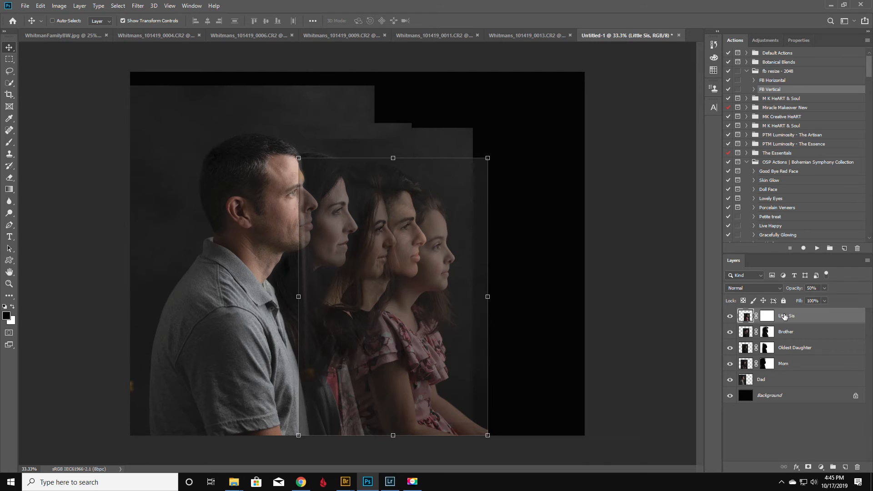
With a black 700 px brush at 100% opacity, mask the Little Sis layer off the father, mother and oldest daughter.
click(766, 316)
key(x)
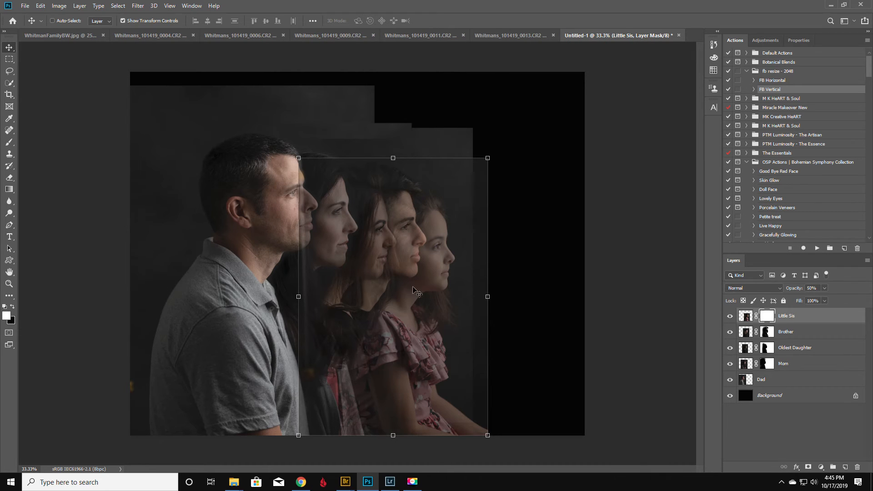
click(10, 143)
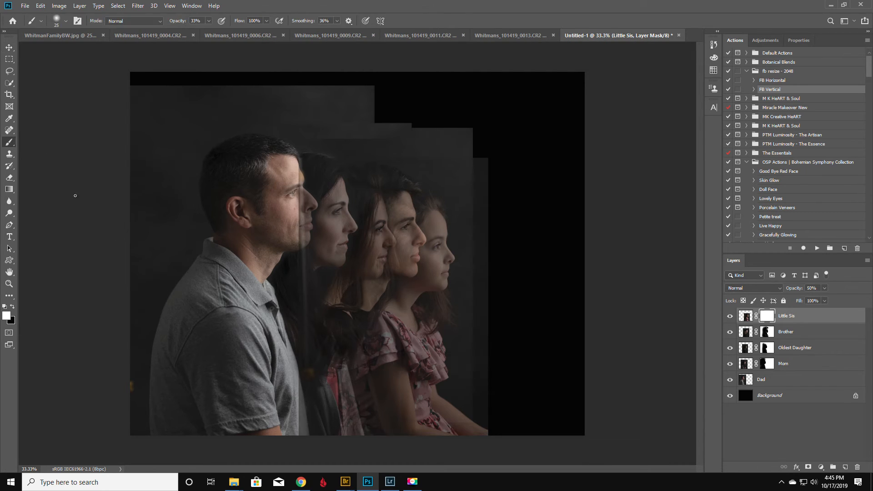
key(x)
key(bracketright)
key(bracketright)
key(bracketright)
key(bracketright)
key(bracketright)
key(bracketright)
key(bracketright)
key(bracketright)
key(bracketright)
key(bracketright)
key(bracketright)
key(bracketright)
key(bracketright)
key(bracketright)
key(bracketright)
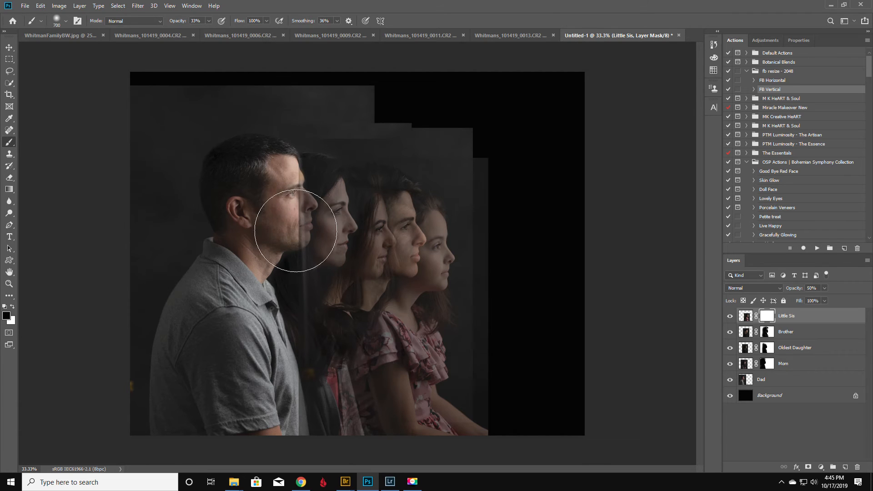
click(296, 242)
drag(177, 20, 220, 27)
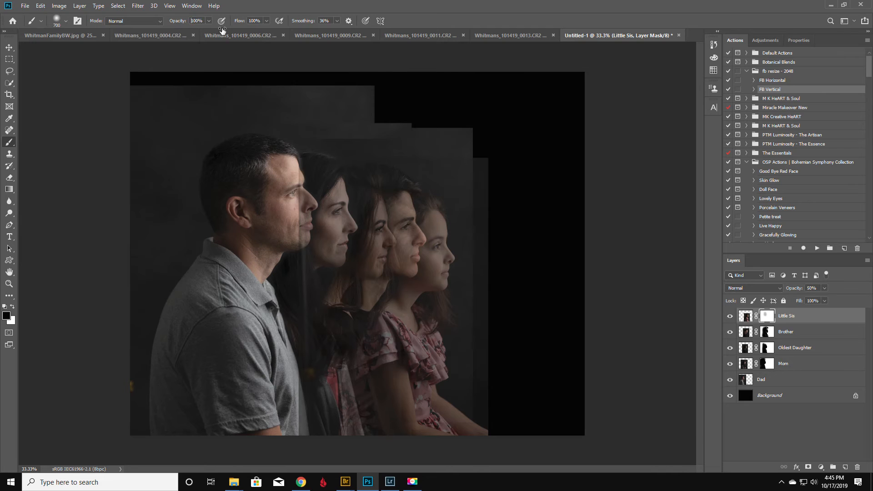
mouse_move(298, 201)
mouse_down()
mouse_move(285, 388)
mouse_move(297, 426)
mouse_move(322, 405)
mouse_move(327, 424)
mouse_move(346, 437)
mouse_move(320, 365)
mouse_move(317, 377)
mouse_move(338, 393)
mouse_move(335, 302)
mouse_move(363, 243)
mouse_move(363, 253)
mouse_move(330, 182)
mouse_up()
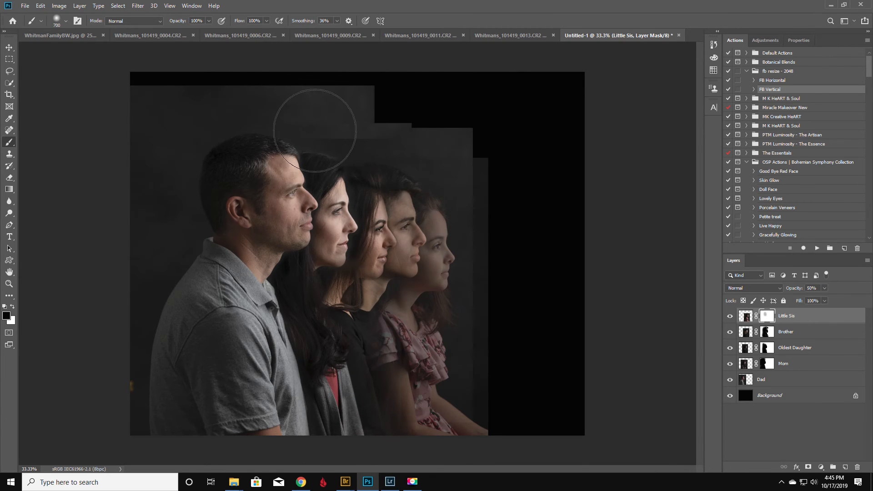
mouse_move(268, 324)
mouse_down()
mouse_move(162, 396)
mouse_move(141, 345)
mouse_move(131, 375)
mouse_up()
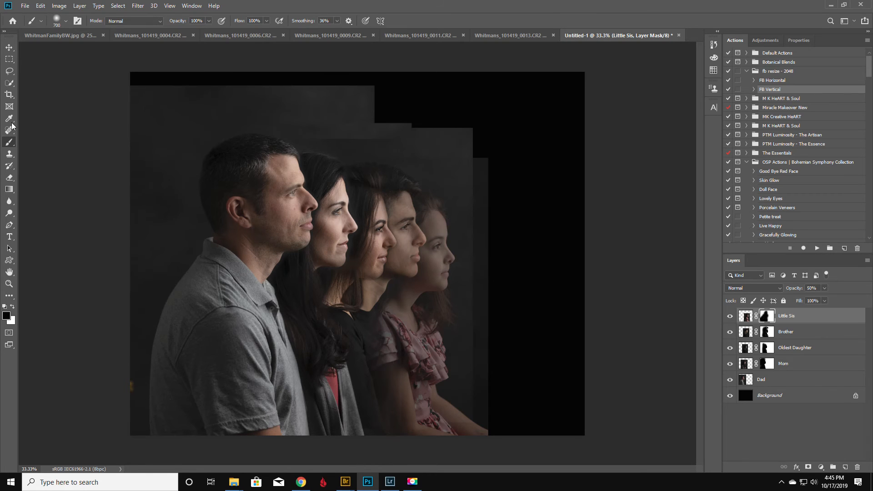
Reduce the brush to 125 px and mask the Little Sis layer off the brother's face, hair and clothing.
key(bracketleft)
key(bracketleft)
key(bracketleft)
key(bracketleft)
key(bracketleft)
key(bracketleft)
key(bracketleft)
key(bracketleft)
key(bracketleft)
mouse_move(419, 239)
mouse_down()
mouse_move(407, 188)
mouse_move(417, 187)
mouse_move(397, 169)
mouse_move(350, 170)
mouse_move(391, 178)
mouse_move(402, 192)
mouse_move(374, 204)
mouse_move(385, 186)
mouse_move(395, 228)
mouse_move(393, 201)
mouse_move(385, 231)
mouse_move(387, 204)
mouse_move(394, 254)
mouse_move(418, 238)
mouse_move(412, 271)
mouse_move(380, 270)
mouse_move(408, 270)
mouse_move(394, 271)
mouse_move(366, 308)
mouse_move(402, 432)
mouse_up()
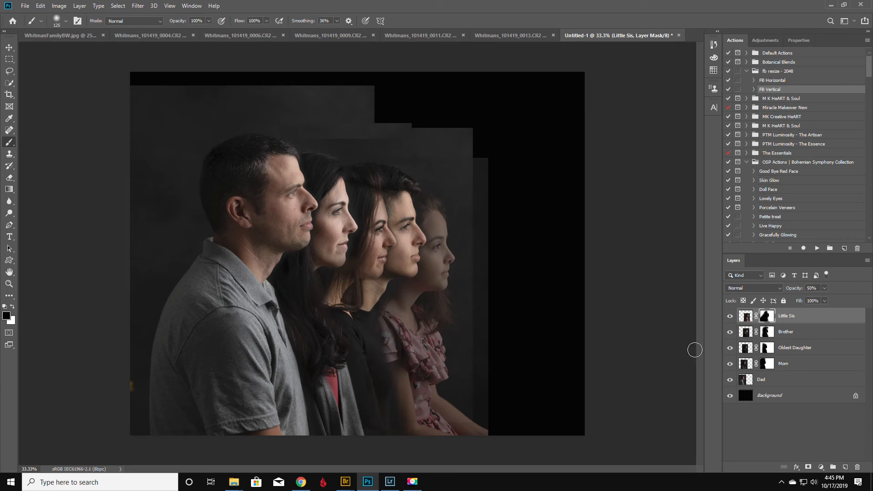
Drop the Little Sis layer to 4% opacity to check the brother's outline, and raise it to 100%.
drag(794, 291, 773, 303)
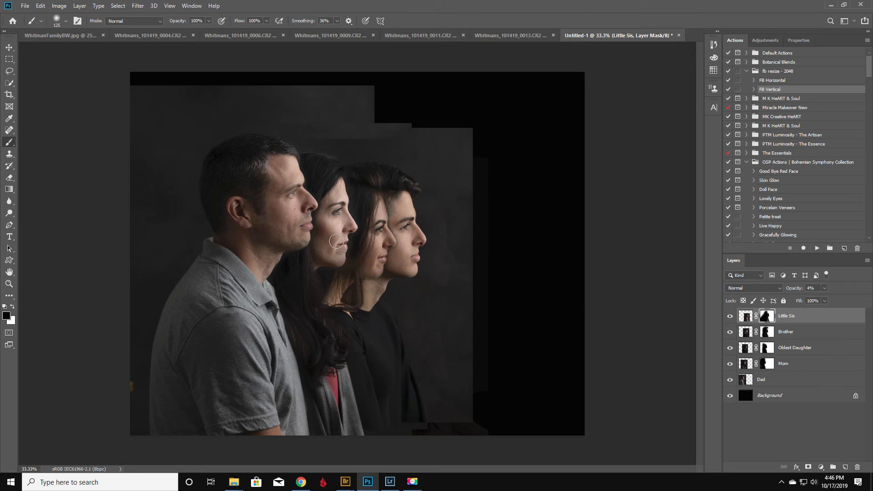
drag(796, 291, 864, 301)
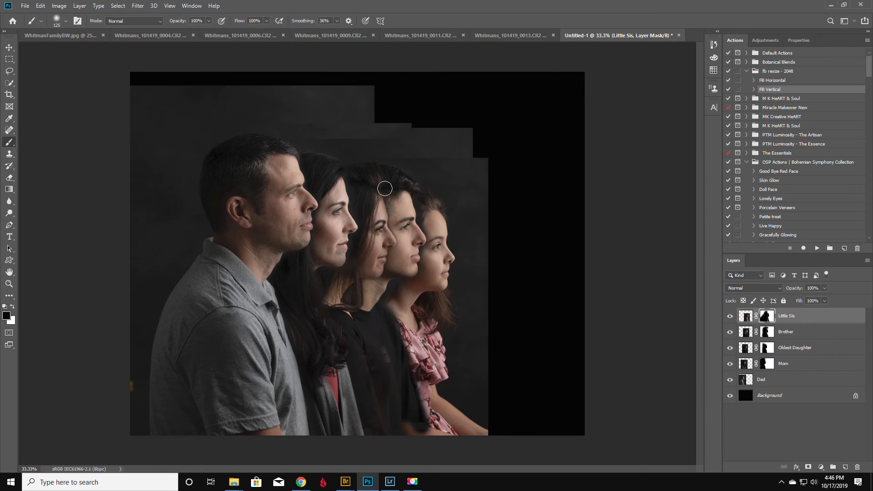
Check the Little Sis mask with the mask overlay, and paint it black along the lower edge over the brother's shirt.
key(x)
key(backslash)
key(backslash)
key(x)
mouse_move(416, 439)
mouse_down()
mouse_move(421, 431)
mouse_move(405, 435)
mouse_move(395, 419)
mouse_up()
With a white 40 px brush, restore the youngest daughter's shoulder on the Little Sis mask where it meets the brother's shirt.
click(9, 283)
click(438, 253)
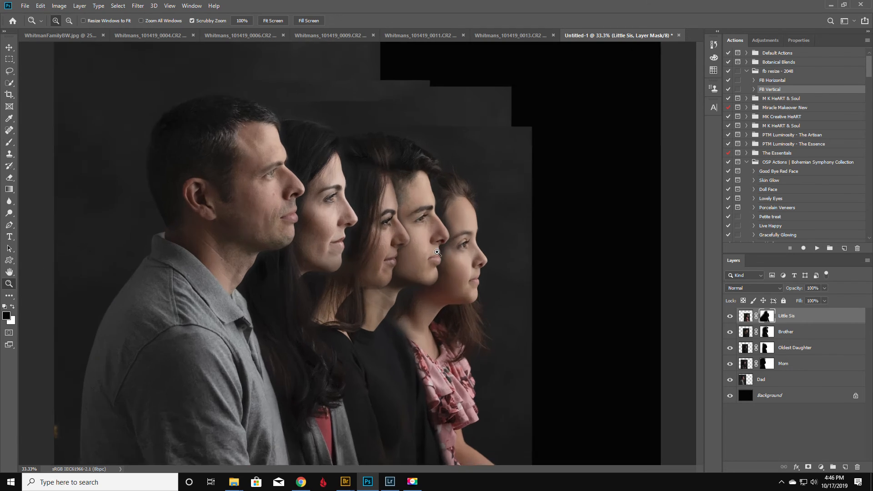
click(438, 252)
click(466, 272)
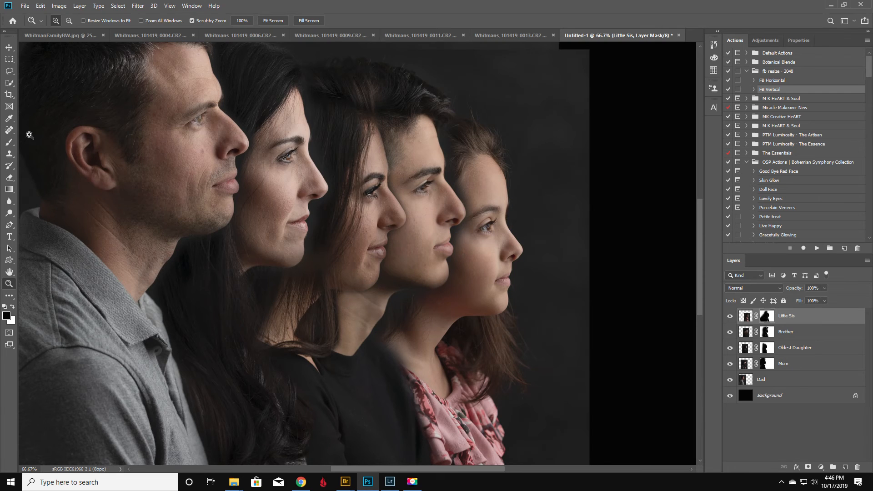
click(9, 142)
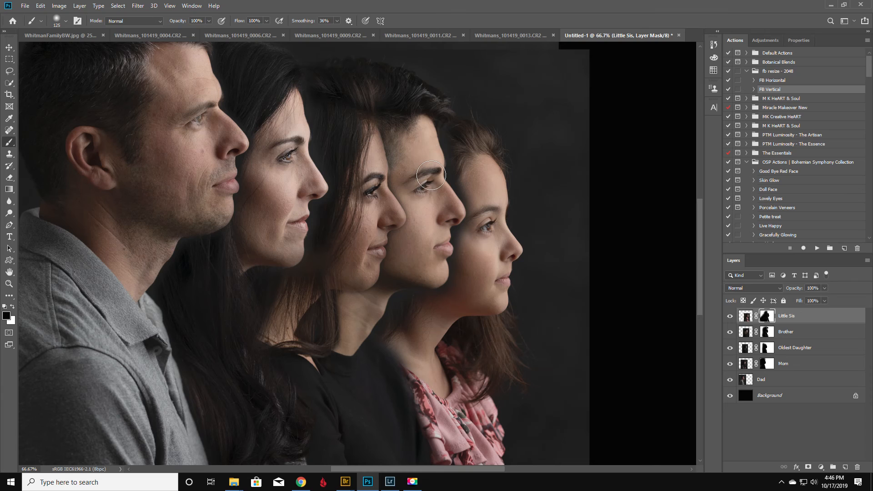
key(x)
key(bracketleft)
key(bracketleft)
key(bracketleft)
key(bracketleft)
key(bracketleft)
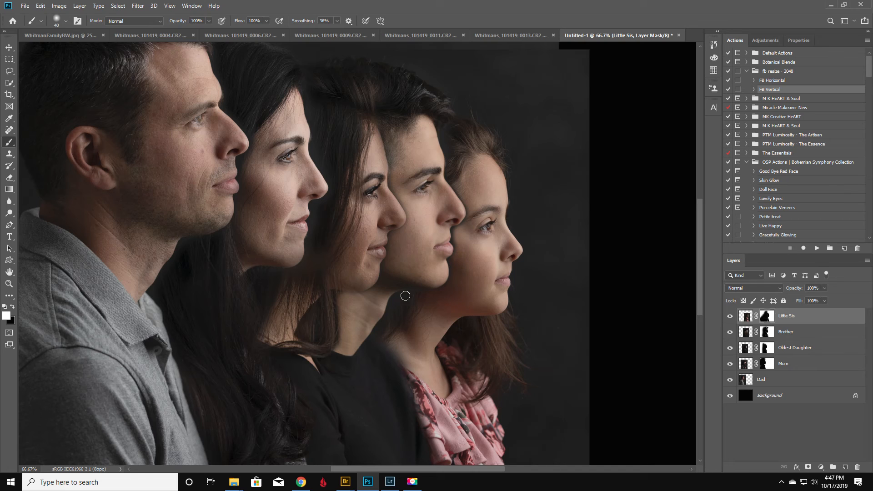
mouse_move(382, 331)
mouse_down()
mouse_move(420, 380)
mouse_move(388, 338)
mouse_move(409, 348)
mouse_up()
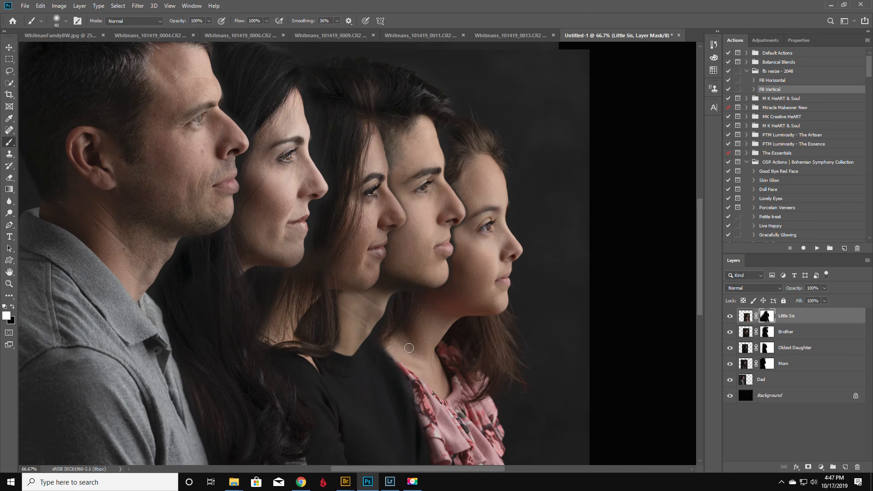
Enlarge the white brush to restore more of the youngest daughter's neck and hair below the brother's chin, and shrink it back.
key(bracketright)
key(bracketright)
key(bracketright)
key(bracketright)
key(bracketright)
key(bracketright)
key(bracketright)
mouse_move(394, 349)
mouse_down()
mouse_move(387, 333)
mouse_move(396, 331)
mouse_move(407, 305)
mouse_move(450, 304)
mouse_move(469, 277)
mouse_up()
key(bracketleft)
key(bracketleft)
key(bracketleft)
key(bracketleft)
key(bracketleft)
key(bracketleft)
key(bracketleft)
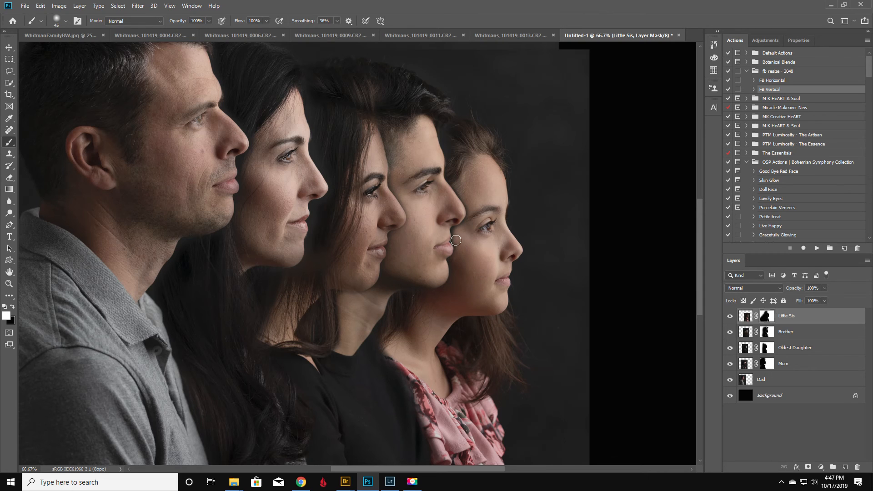
key(bracketleft)
Scale the five portrait layers from Little Sis to Dad together to about 128% and reposition them to fill more of the canvas.
click(9, 284)
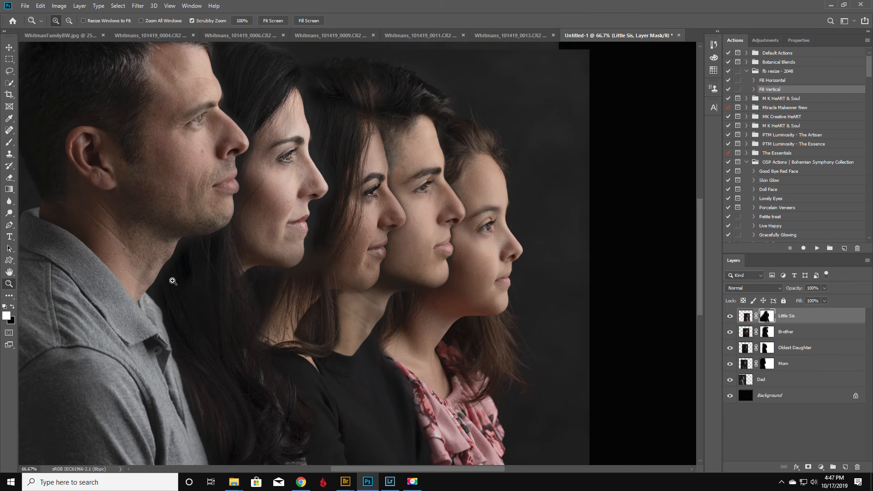
alt+click(247, 267)
alt+click(317, 290)
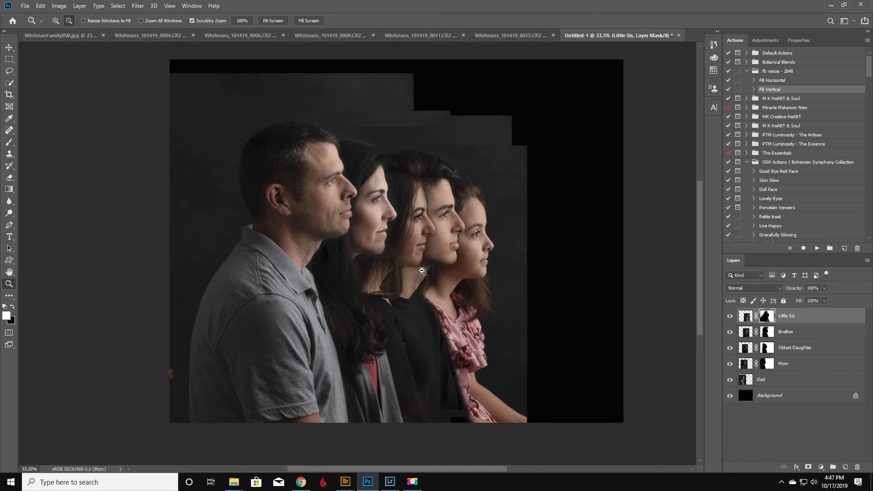
alt+click(423, 271)
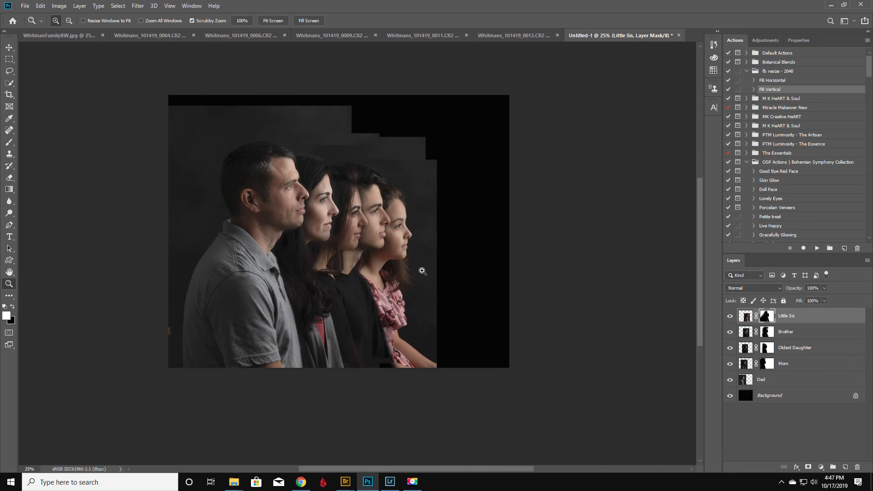
shift+click(794, 332)
shift+click(793, 351)
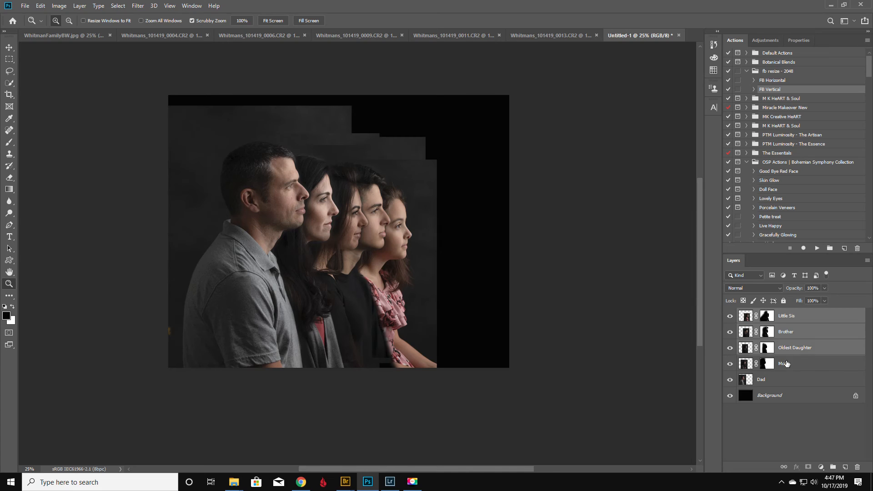
shift+click(786, 364)
shift+click(769, 379)
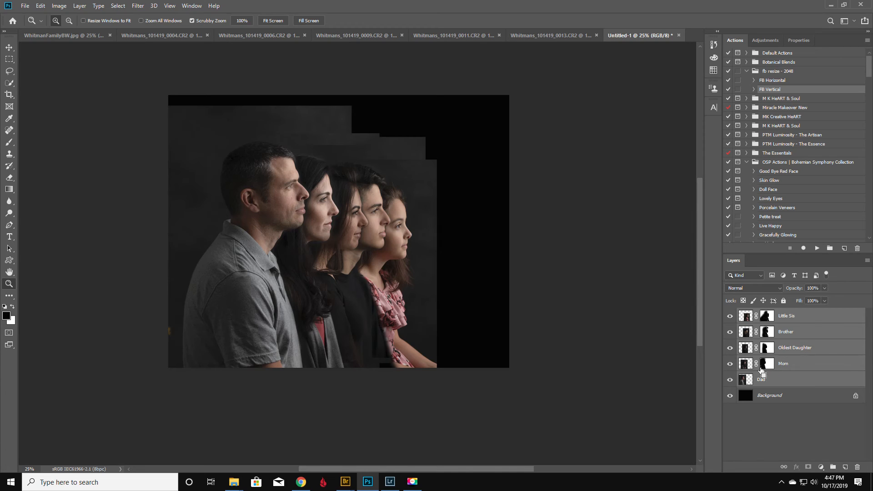
click(7, 49)
drag(436, 368, 528, 429)
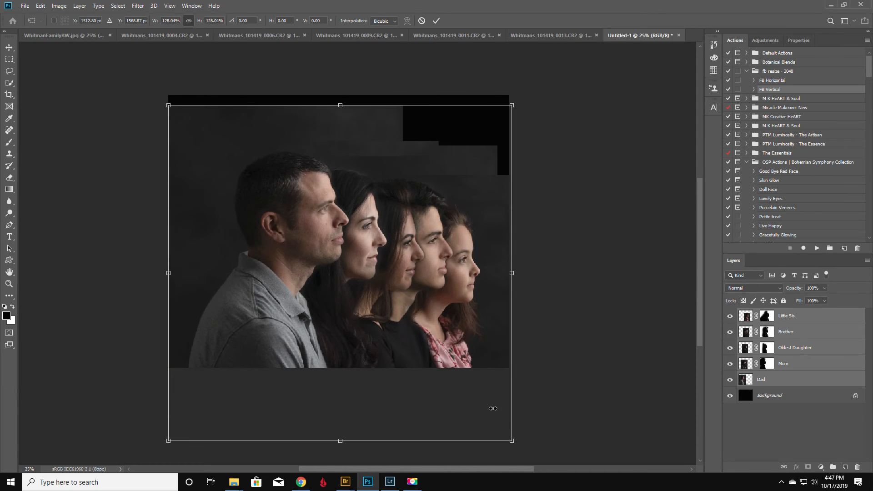
drag(359, 302, 348, 283)
key(Return)
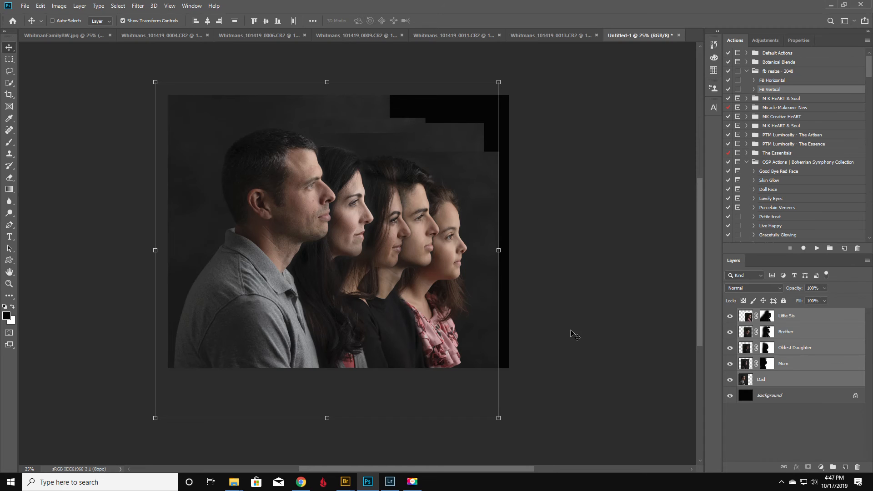
Use a white 500 px brush on the Oldest Daughter and Brother masks to even out the backdrop above the heads.
click(786, 398)
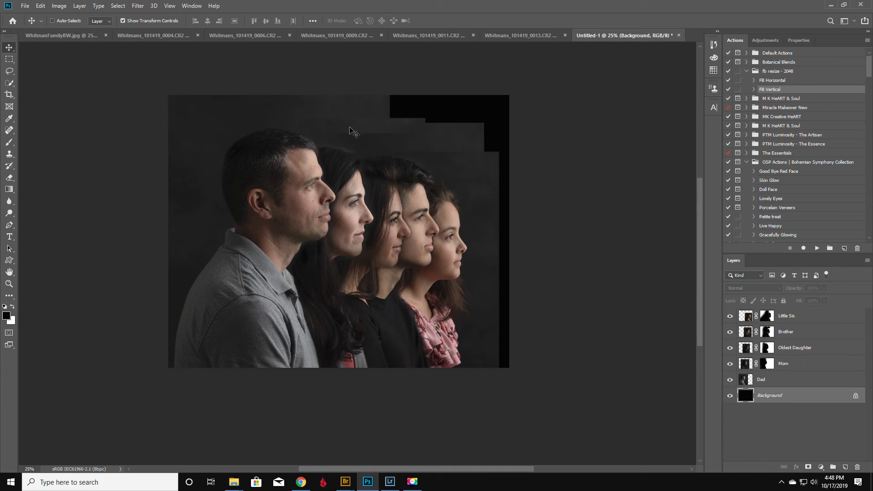
click(768, 348)
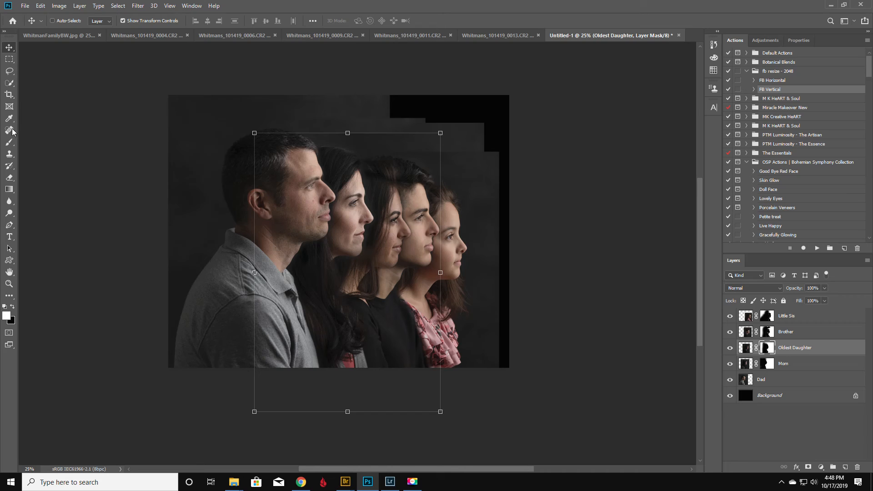
click(13, 146)
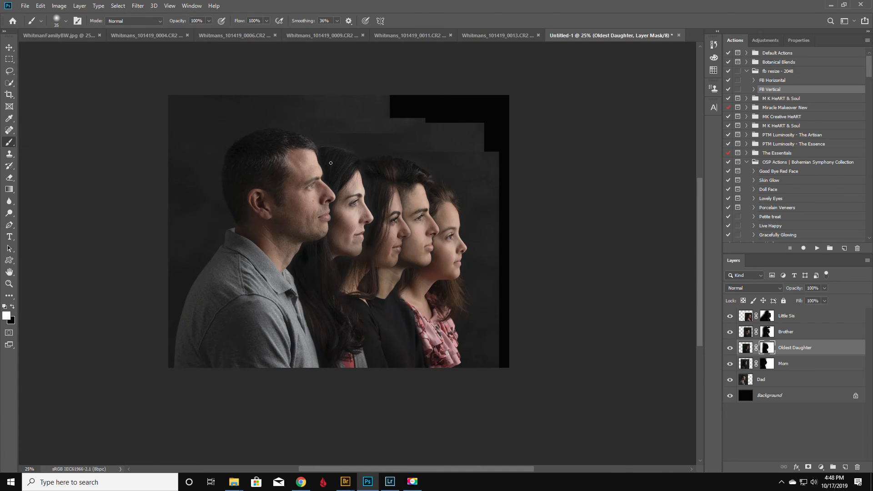
key(bracketright)
key(bracketright)
key(bracketright)
key(bracketright)
key(bracketright)
key(bracketright)
key(bracketright)
key(bracketright)
click(767, 332)
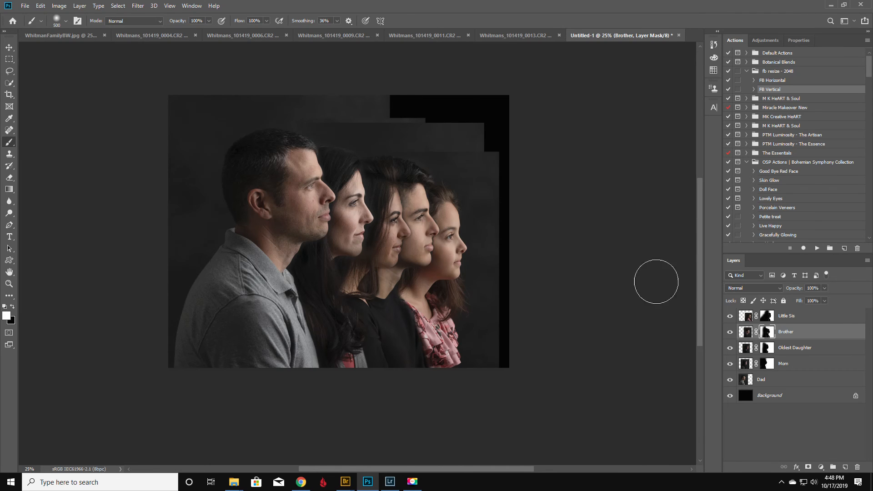
Reduce the brush to 200 px and touch up the Little Sis mask in the backdrop beside her head with black and white.
click(768, 316)
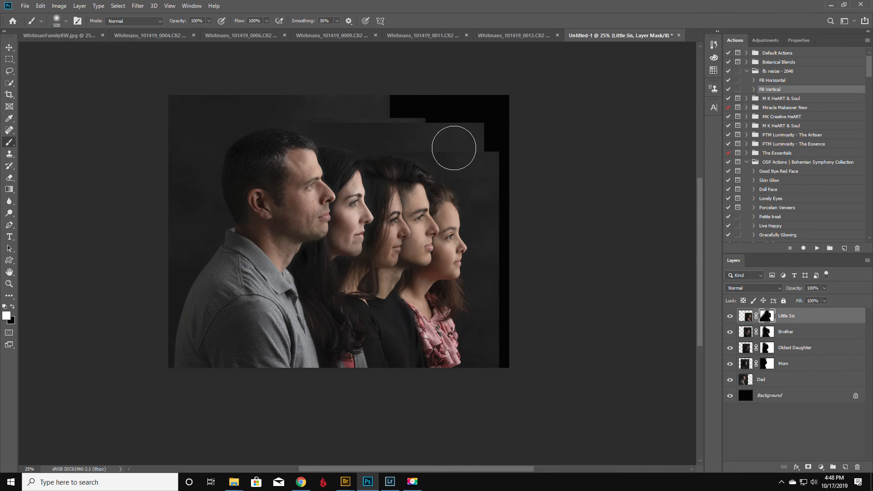
key(x)
key(bracketleft)
key(bracketleft)
key(bracketleft)
key(bracketleft)
click(481, 176)
key(x)
drag(491, 185, 484, 171)
Flatten the composite into a single background layer.
click(24, 6)
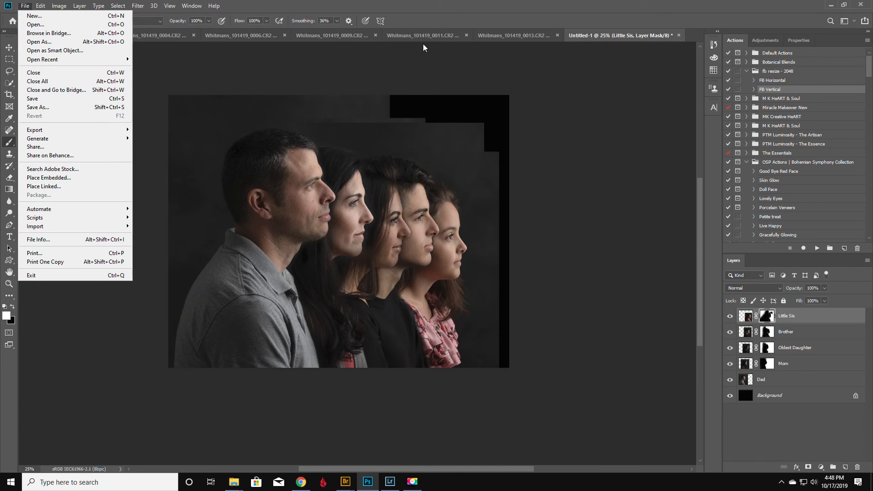
click(427, 3)
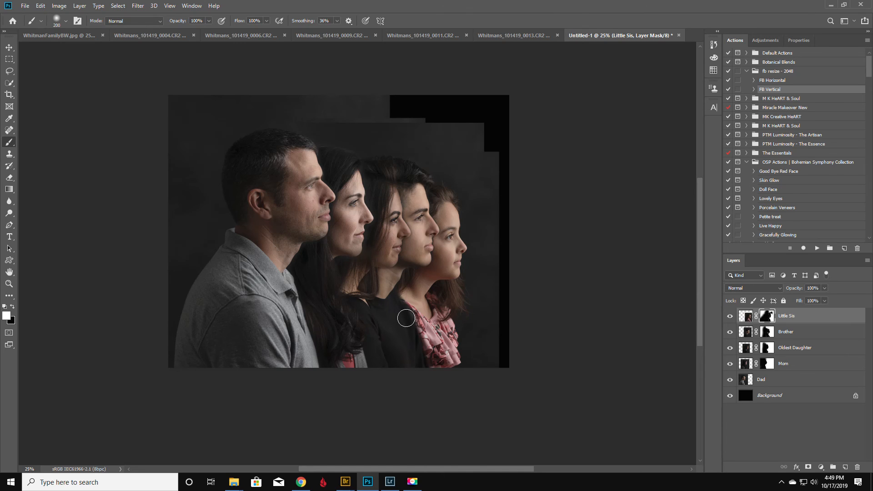
click(867, 261)
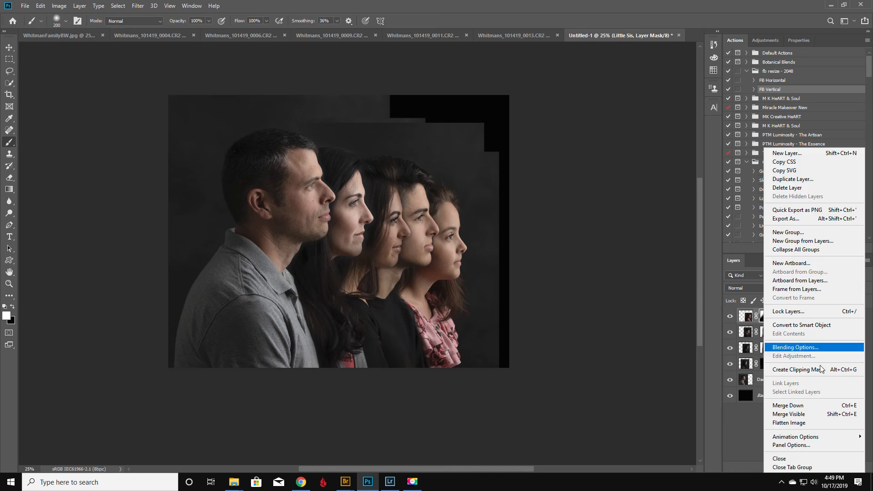
click(810, 424)
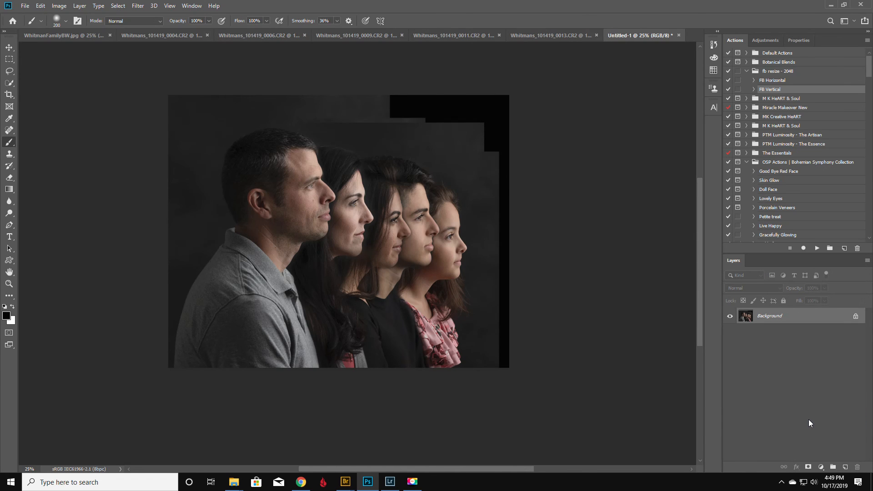
Select a full-height strip at the image's right edge and stretch it outward to about 156% width to cover the black border.
click(10, 59)
drag(478, 87, 509, 377)
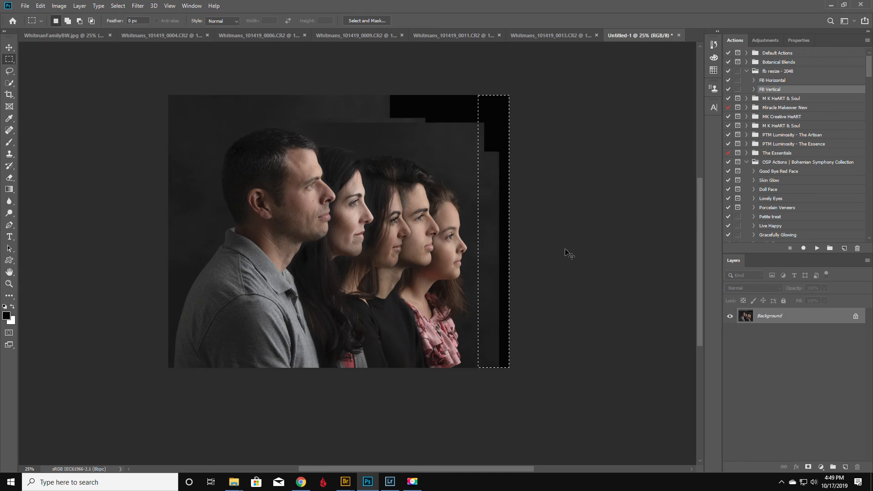
key(ctrl+t)
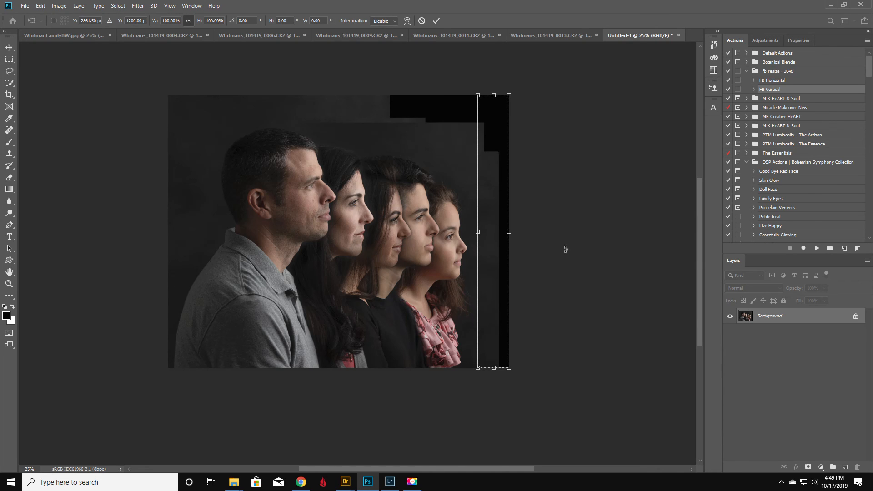
drag(509, 232, 526, 232)
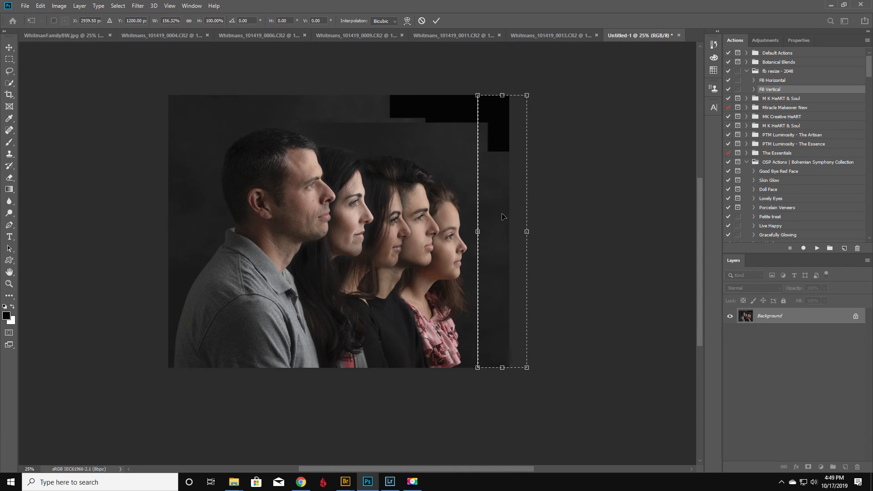
key(Return)
Replace the selection with a rectangular strip of backdrop just above the heads, extending to the image's right edge.
click(461, 146)
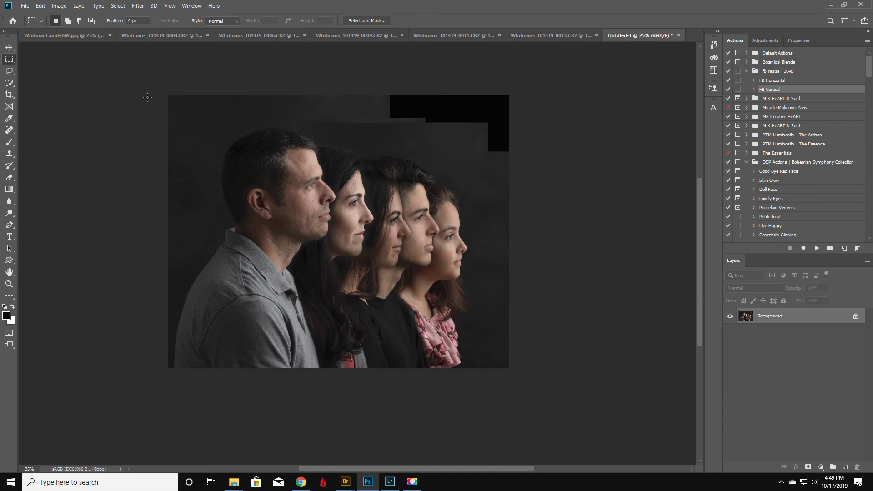
drag(353, 124, 535, 150)
key(ctrl+t)
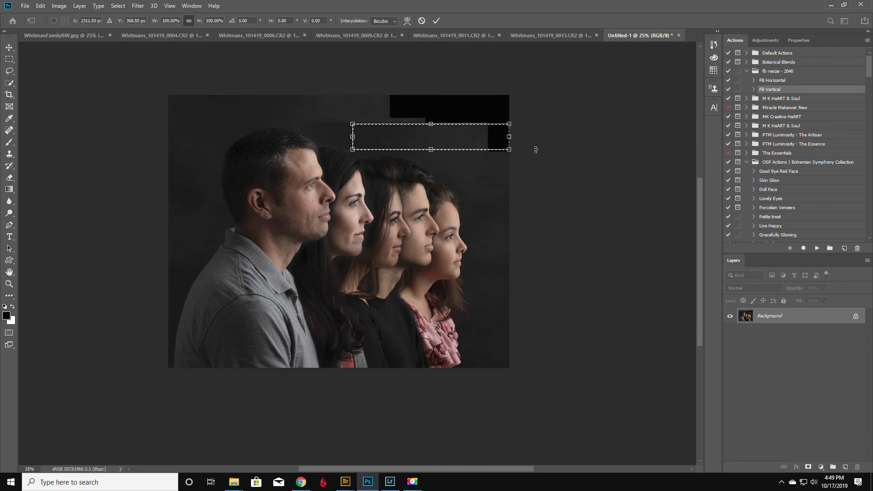
drag(431, 123, 435, 100)
click(421, 21)
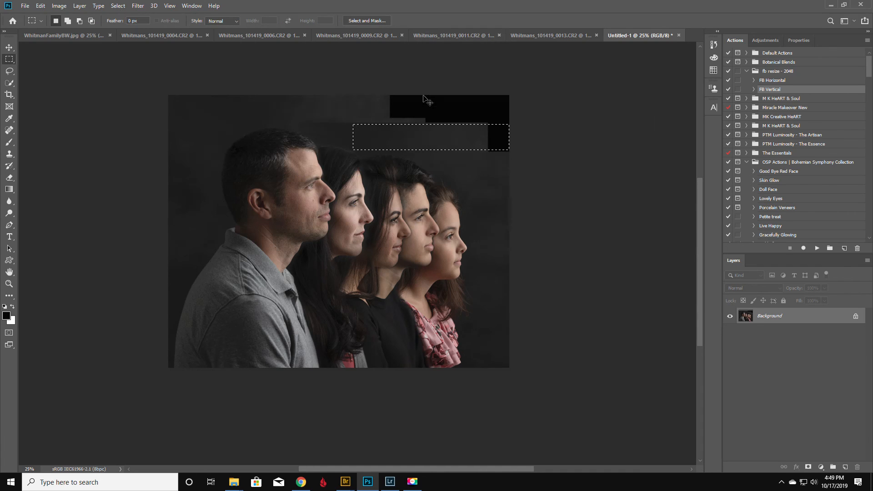
Stretch the selected backdrop strip up to the image's top edge to cover the black area, and deselect it.
key(ctrl+t)
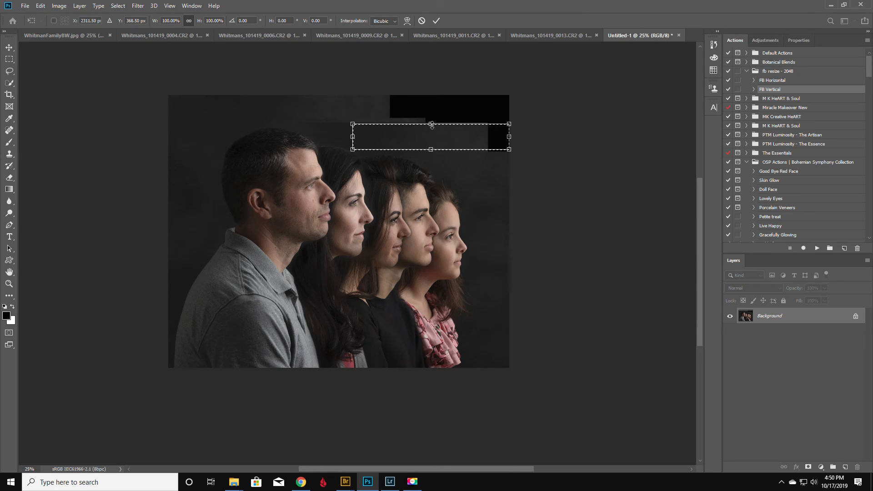
drag(431, 124, 431, 95)
key(Return)
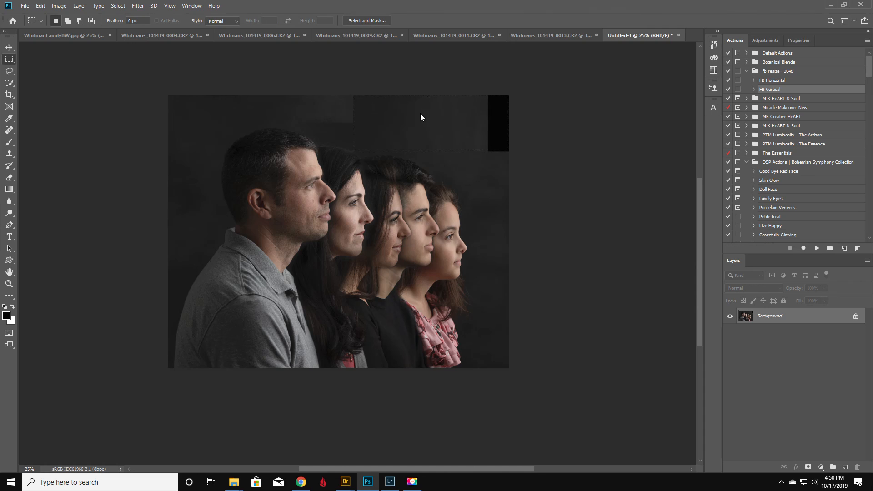
key(ctrl+d)
With a 400 px Clone Stamp, clone nearby backdrop over the remaining black block in the image's upper-right corner.
click(8, 155)
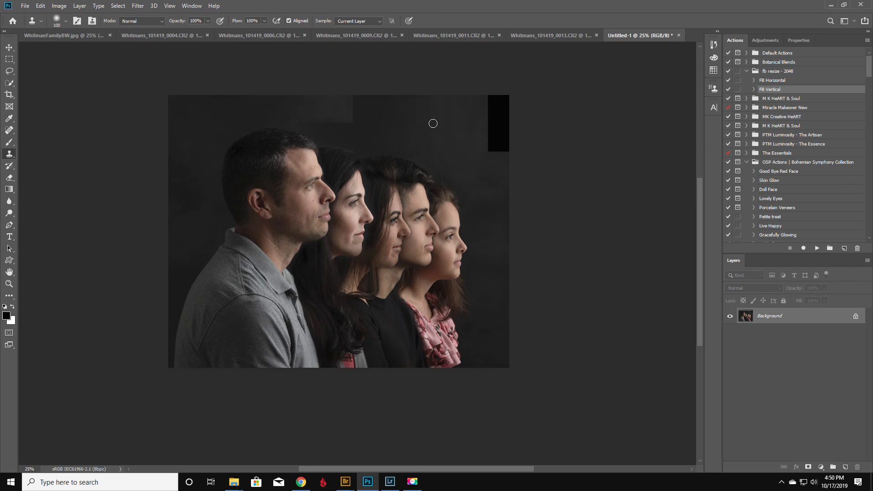
key(bracketright)
key(bracketright)
key(bracketright)
key(bracketright)
key(bracketright)
key(bracketright)
key(bracketright)
alt+click(456, 140)
mouse_move(491, 150)
mouse_down()
mouse_move(508, 134)
mouse_move(489, 136)
mouse_move(513, 102)
mouse_move(473, 105)
mouse_up()
alt+click(456, 123)
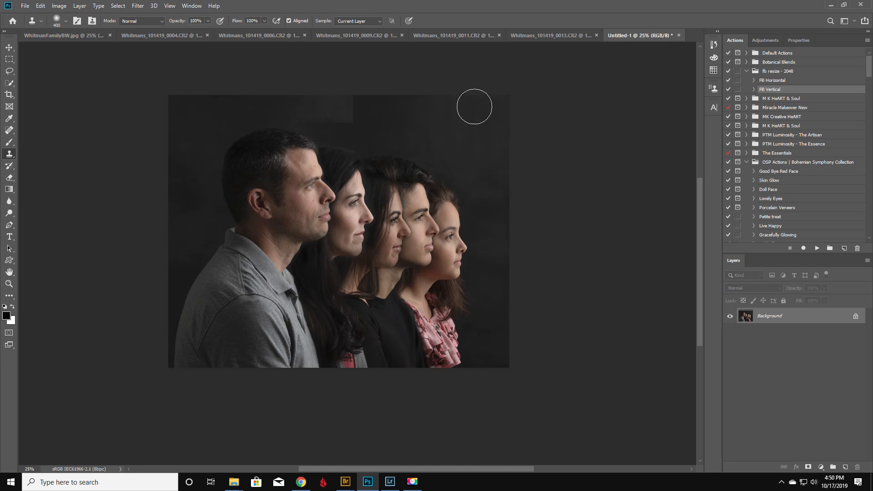
Clone smooth backdrop over the visible seam between the stretched area and the backdrop above the father's head.
alt+click(384, 120)
mouse_move(351, 114)
mouse_down()
mouse_move(351, 97)
mouse_move(307, 112)
mouse_up()
alt+click(379, 104)
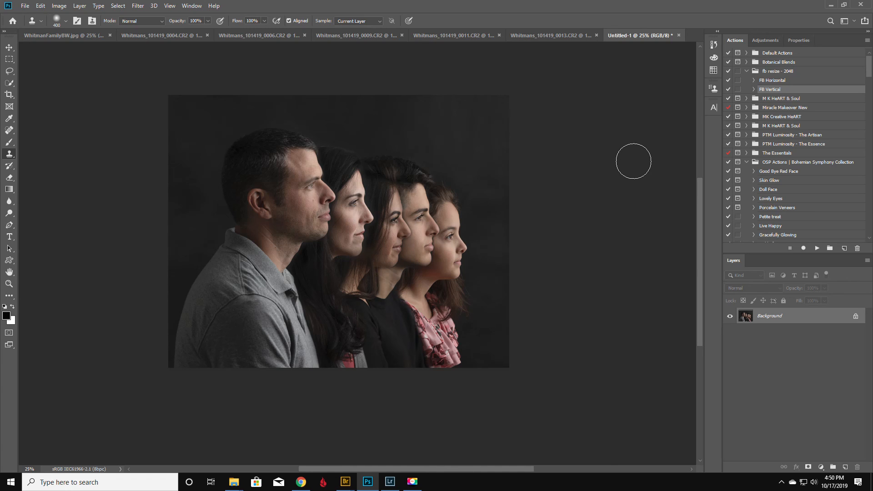
Draw an elliptical selection with a 500 px feather around the family, center it on the image, and invert it.
click(10, 59)
click(48, 67)
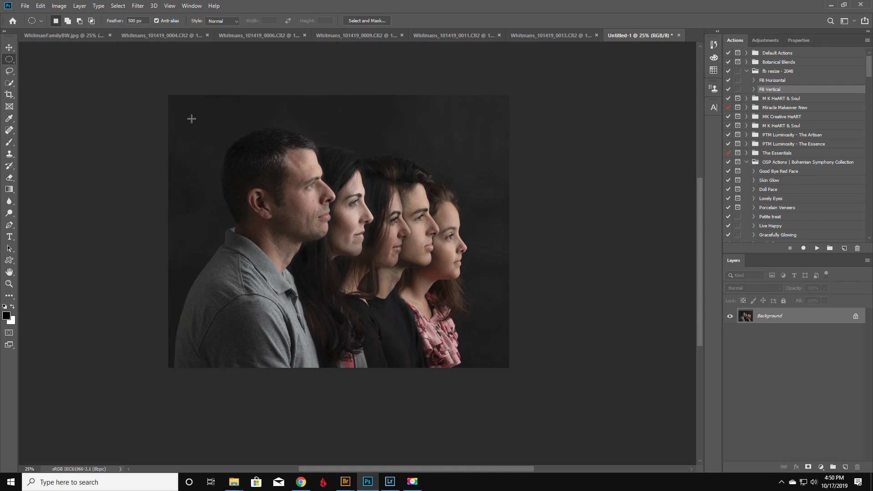
drag(186, 110, 501, 349)
mouse_move(353, 255)
mouse_down()
mouse_move(337, 244)
mouse_move(348, 248)
mouse_up()
key(ctrl+shift+i)
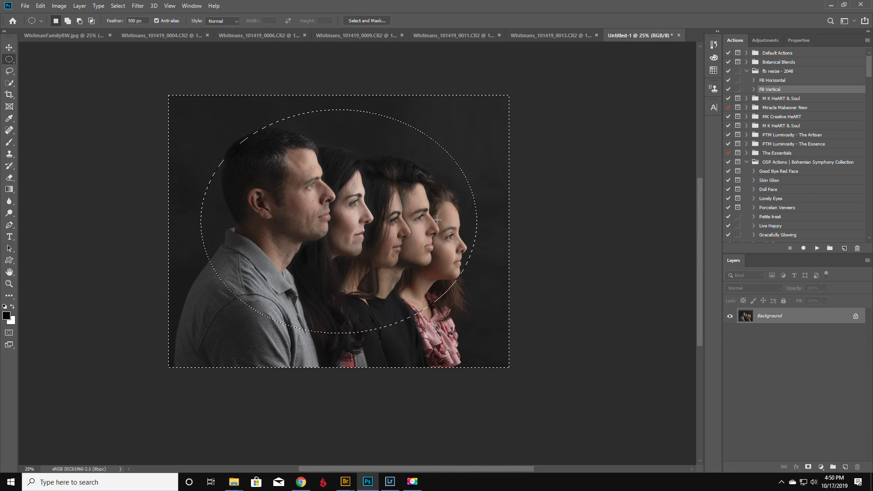
Copy the feathered edge selection to a new layer and set its blend mode to Multiply for a vignette.
key(ctrl+j)
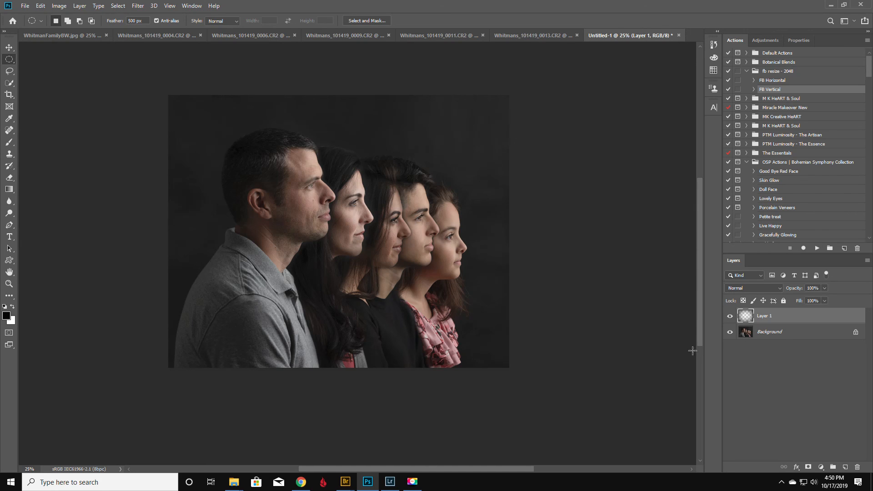
click(748, 286)
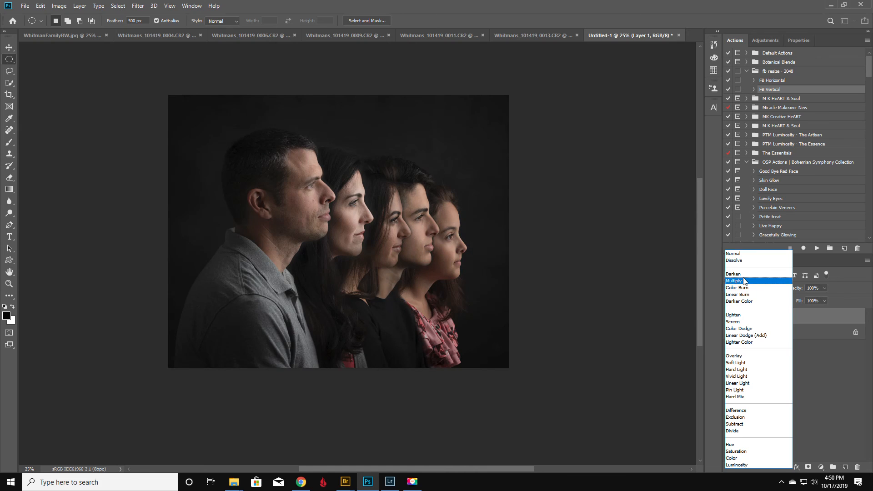
click(744, 282)
Toggle the vignette layer's visibility repeatedly to compare the portrait with and without the darkened edges.
click(730, 316)
click(730, 316)
click(730, 316)
click(731, 317)
click(731, 317)
click(730, 316)
click(730, 317)
click(731, 316)
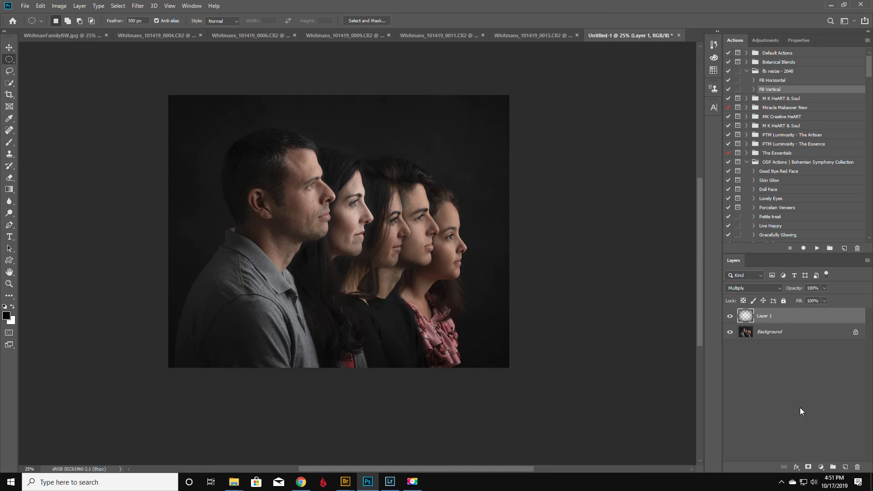
Add a white layer mask to the vignette layer and paint black with a 600 px brush over the faces to remove the darkening there.
click(809, 467)
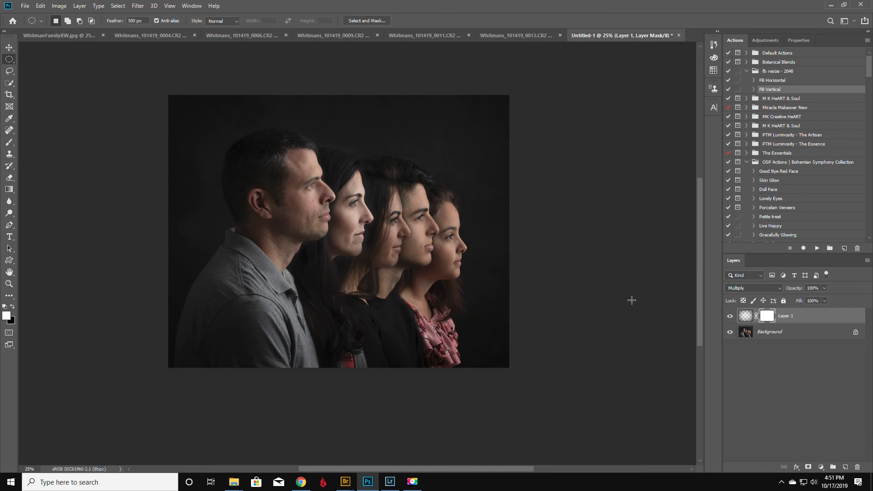
click(10, 143)
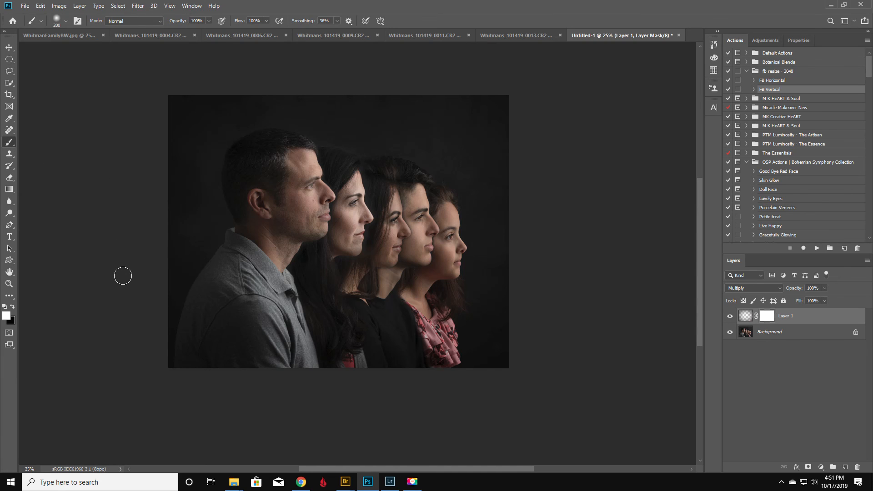
key(x)
key(bracketright)
key(bracketright)
key(bracketright)
key(bracketright)
key(bracketright)
mouse_move(318, 173)
mouse_down()
mouse_move(275, 160)
mouse_move(264, 176)
mouse_move(273, 219)
mouse_move(264, 205)
mouse_move(290, 259)
mouse_move(249, 224)
mouse_move(302, 256)
mouse_move(313, 207)
mouse_move(292, 159)
mouse_move(312, 188)
mouse_move(353, 190)
mouse_move(355, 243)
mouse_move(343, 245)
mouse_move(343, 236)
mouse_move(319, 253)
mouse_move(344, 290)
mouse_move(378, 283)
mouse_move(391, 268)
mouse_move(363, 223)
mouse_move(390, 195)
mouse_move(370, 185)
mouse_move(397, 195)
mouse_move(416, 219)
mouse_move(402, 199)
mouse_move(408, 192)
mouse_move(430, 241)
mouse_move(422, 255)
mouse_move(398, 259)
mouse_move(387, 281)
mouse_move(416, 308)
mouse_move(416, 266)
mouse_move(433, 267)
mouse_move(446, 246)
mouse_move(439, 265)
mouse_move(449, 246)
mouse_move(431, 242)
mouse_move(419, 224)
mouse_move(433, 200)
mouse_move(398, 210)
mouse_move(366, 204)
mouse_move(378, 187)
mouse_move(350, 215)
mouse_move(421, 227)
mouse_move(440, 255)
mouse_move(449, 252)
mouse_move(419, 304)
mouse_move(370, 273)
mouse_move(293, 250)
mouse_move(252, 200)
mouse_move(279, 260)
mouse_move(347, 293)
mouse_move(387, 262)
mouse_move(361, 261)
mouse_up()
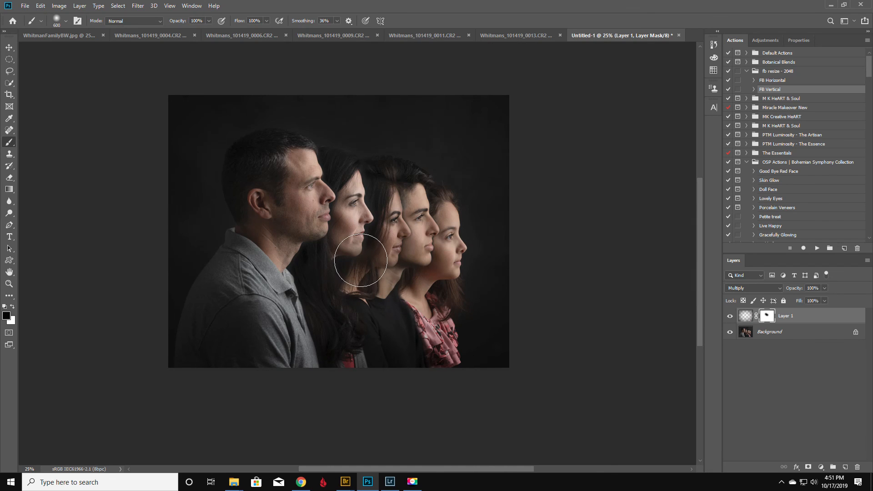
Compare the portrait with the masked vignette shown and hidden, and view the finished black-and-white family image WhitmanFamilyBW.jpg.
click(731, 317)
click(731, 317)
click(731, 317)
click(730, 317)
click(730, 317)
click(731, 317)
click(45, 35)
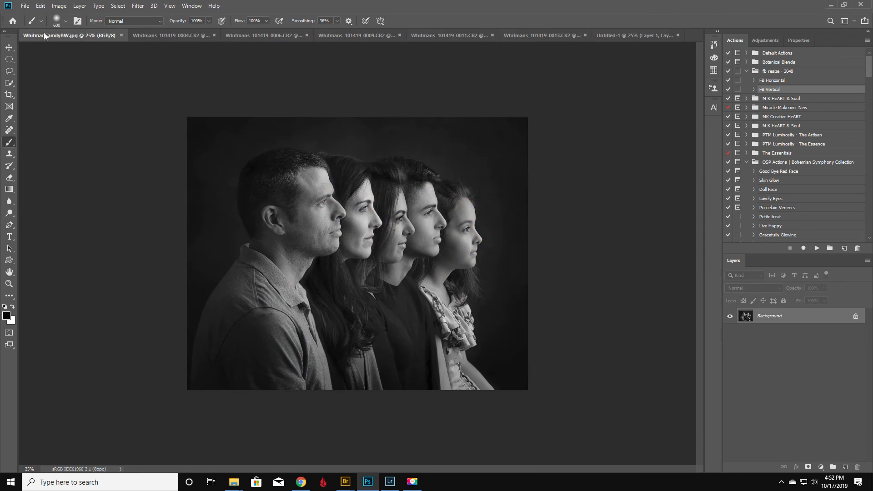